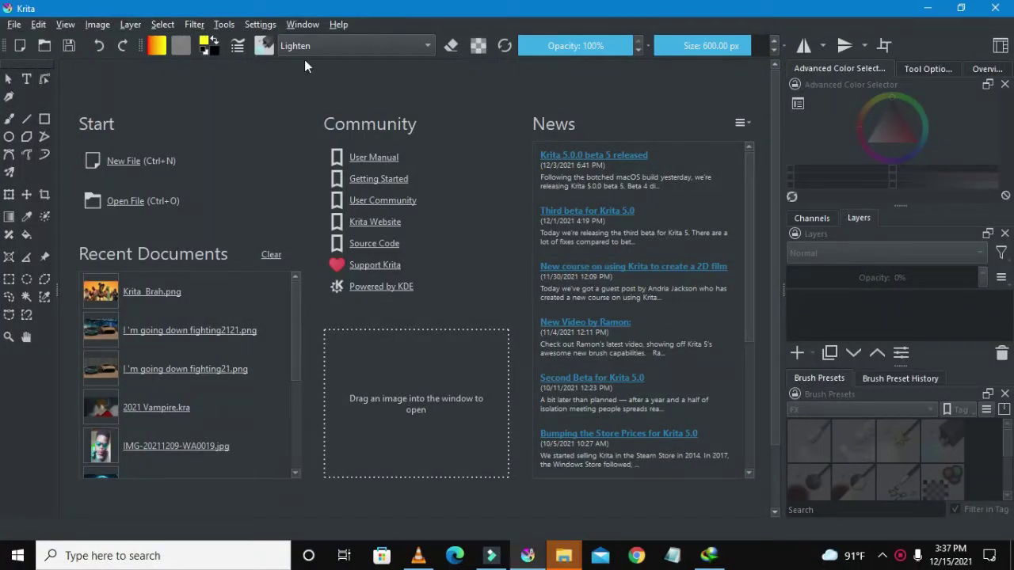
Step: Create a new 1366 × 768 px, 300 ppi RGB document with a white Background layer
left_click(430, 16)
left_click(122, 164)
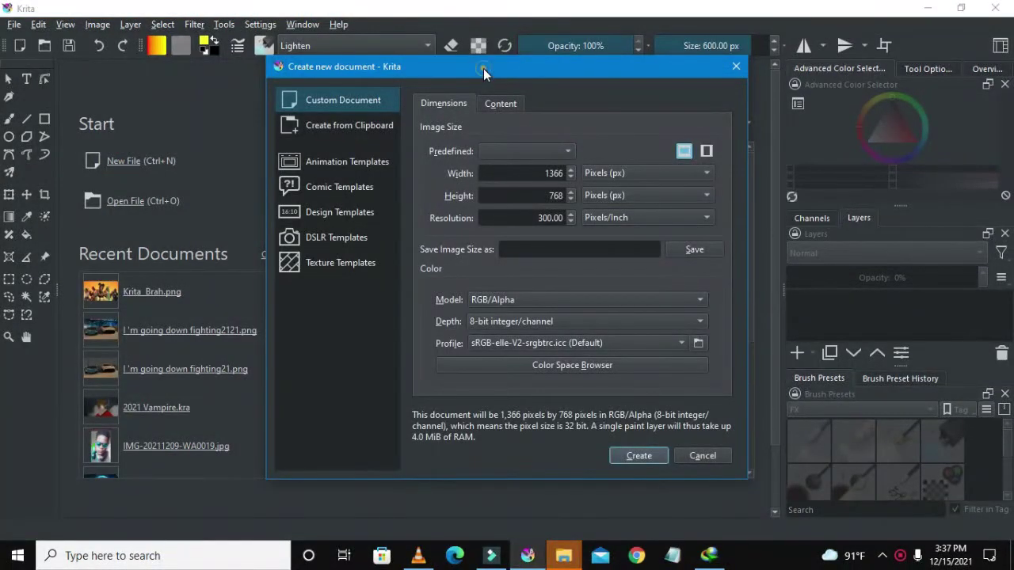
left_click_drag(483, 68, 475, 60)
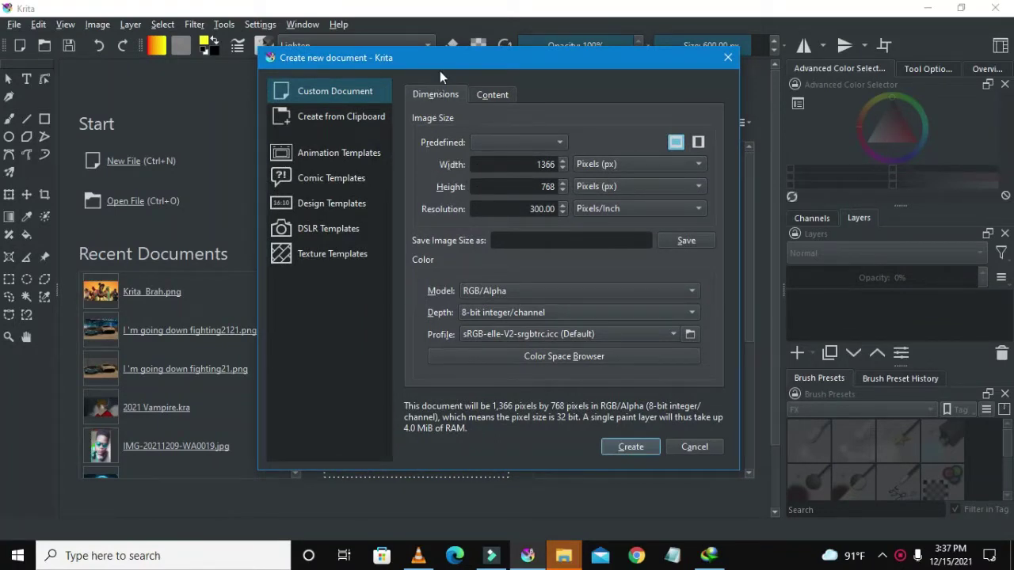
key("XF86AudioLowerVolume")
key("XF86AudioLowerVolume")
key("XF86AudioLowerVolume")
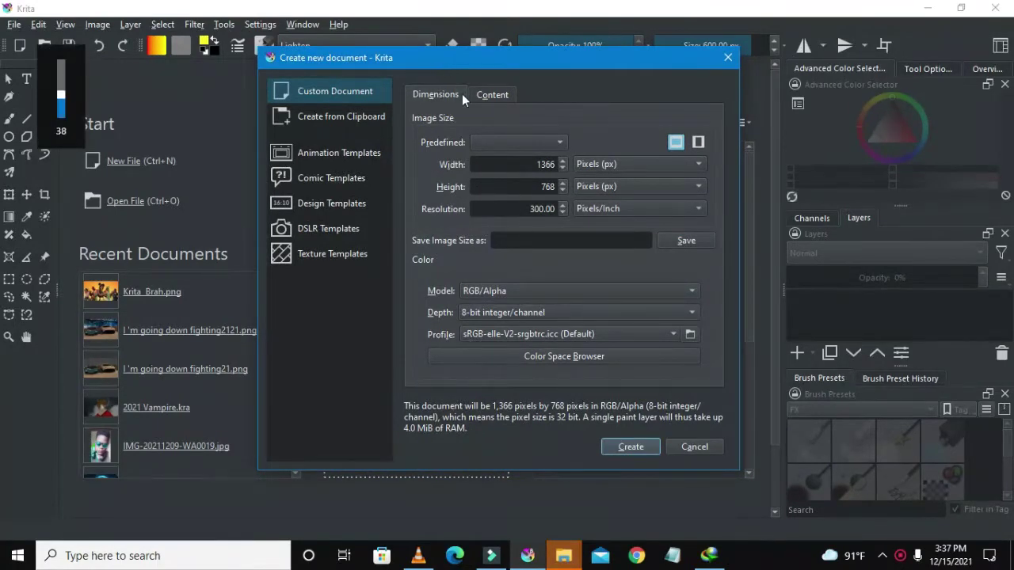
left_click(654, 446)
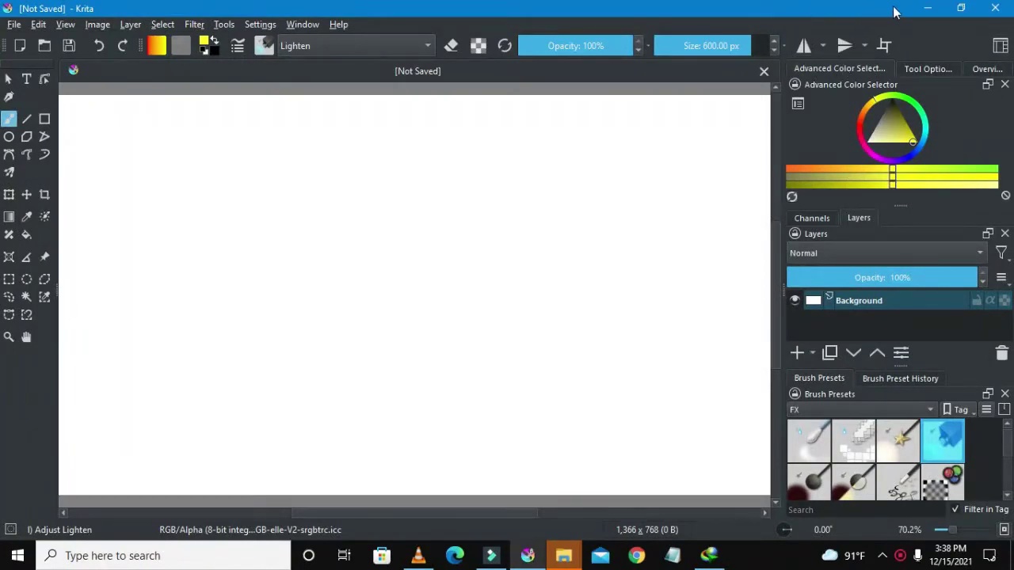
Step: Minimize Krita and open wp7317737-black-girl-fortnite-skins-wallpapers.jpg from the desktop in Photos
left_click(929, 10)
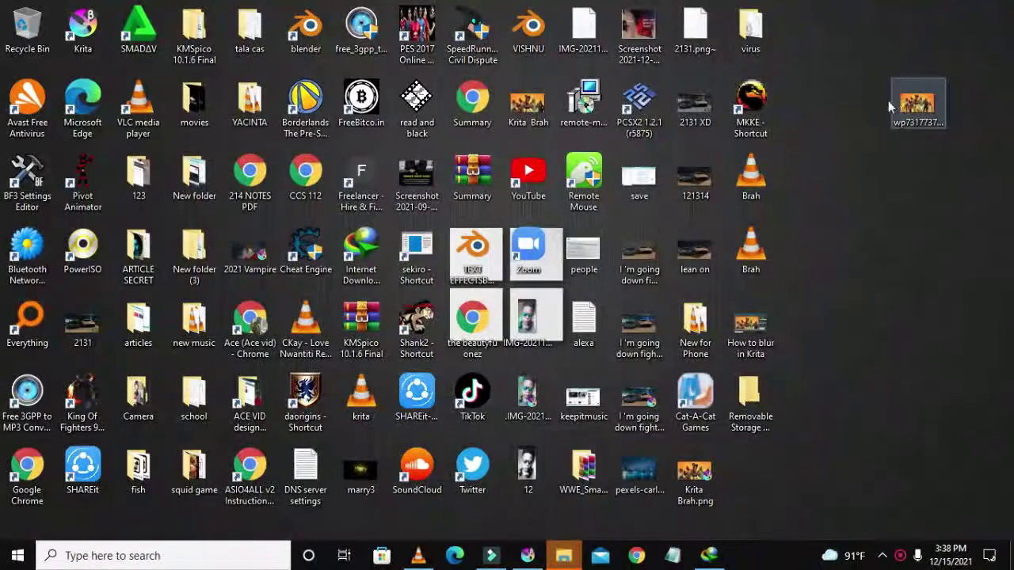
double_click(913, 111)
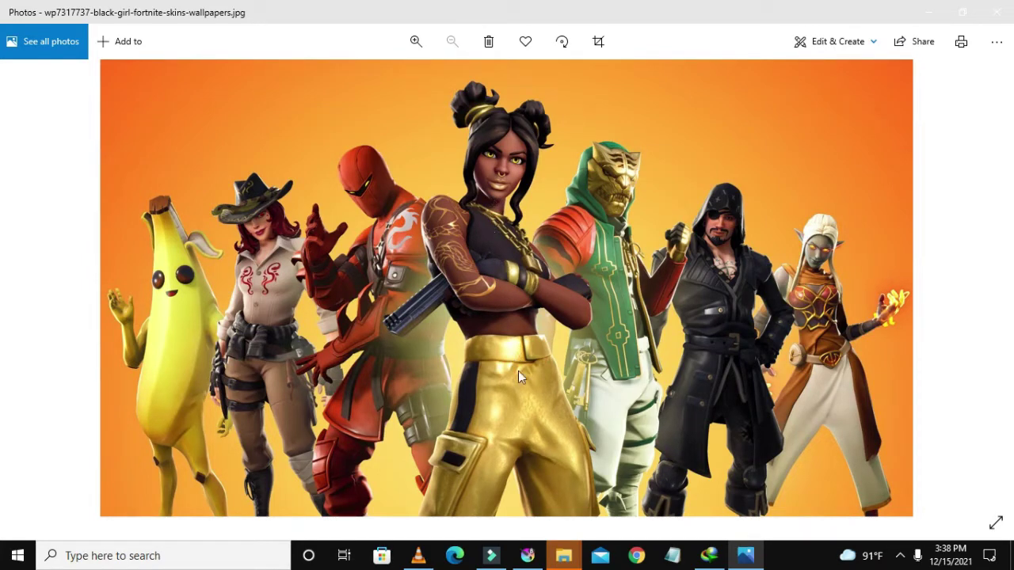
Step: Drop the wp7317737 wallpaper file onto the Krita canvas and insert it as a new layer
left_click(531, 552)
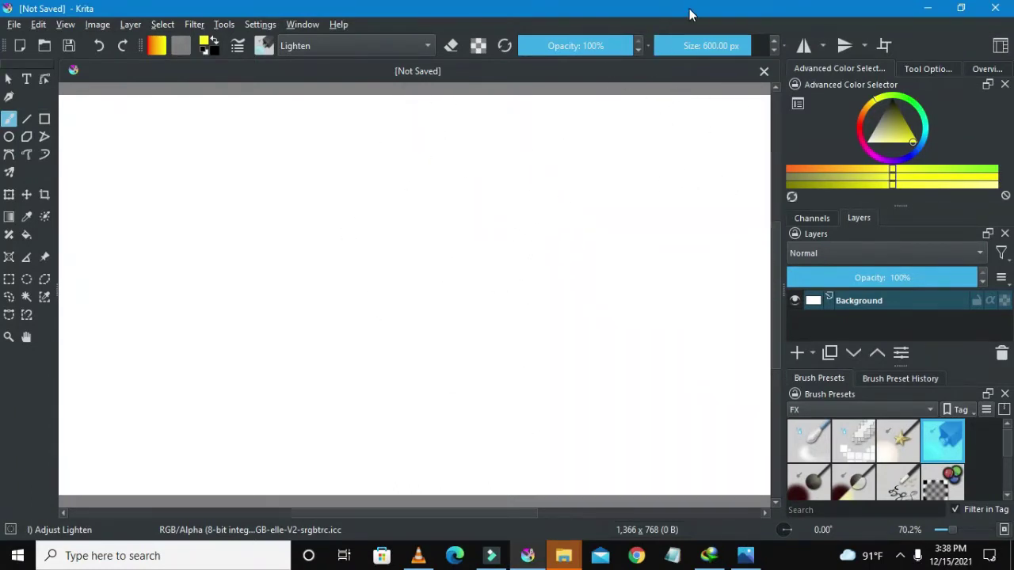
left_click_drag(685, 12, 537, 28)
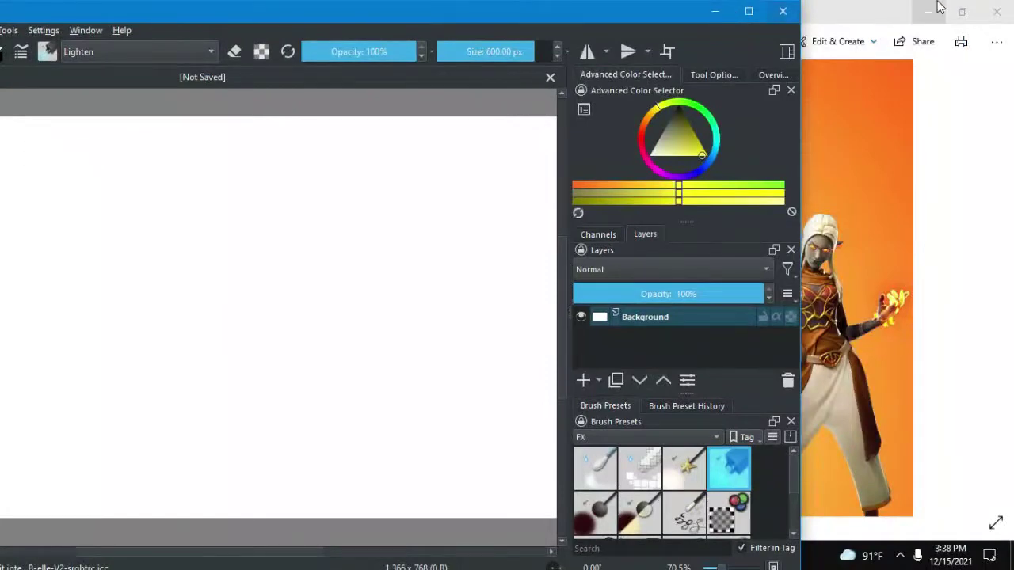
left_click(997, 11)
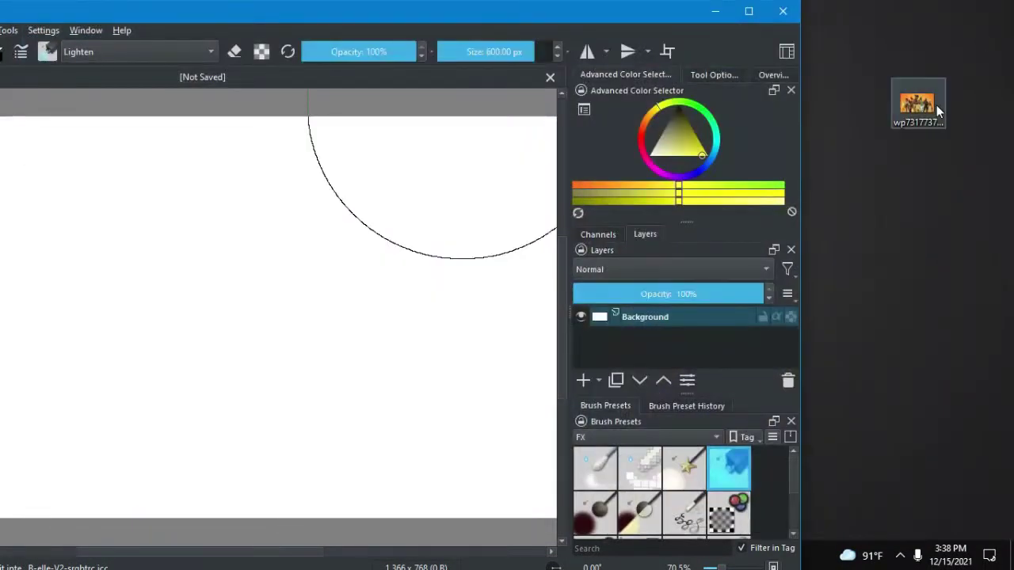
left_click_drag(937, 111, 403, 295)
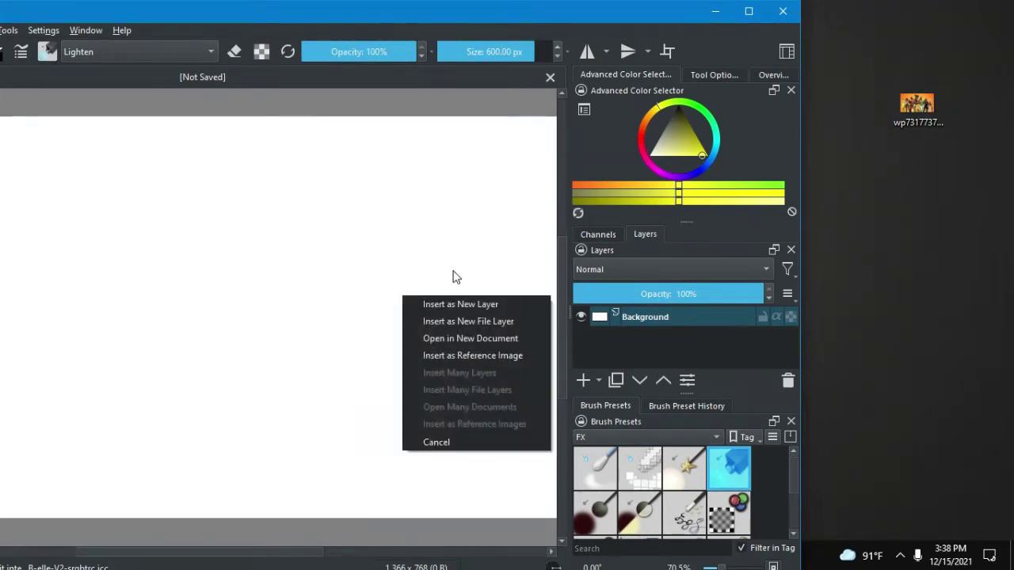
left_click(451, 310)
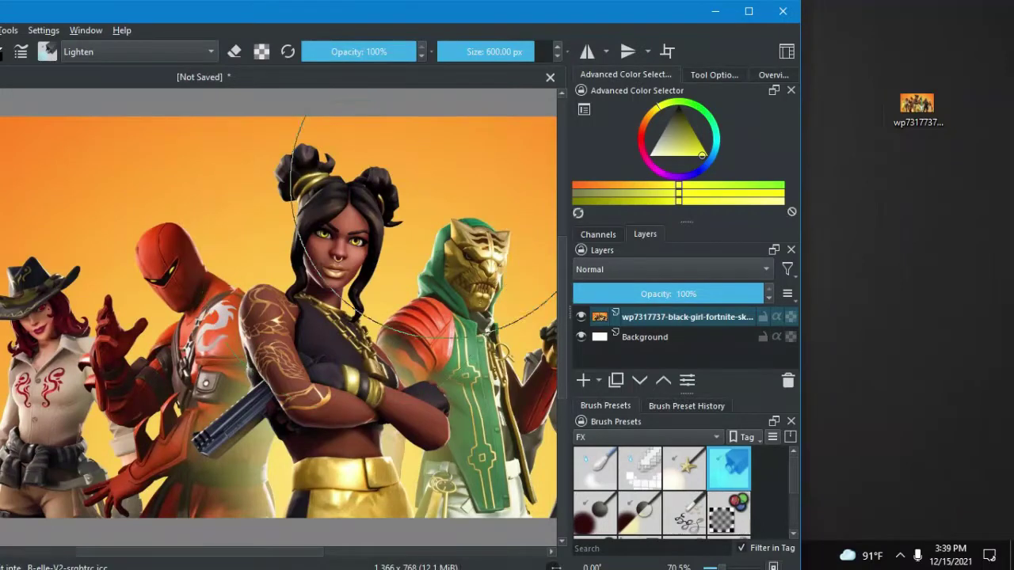
Step: Maximize Krita and move the wallpaper layer left so the girl sits near the centre
left_click(747, 12)
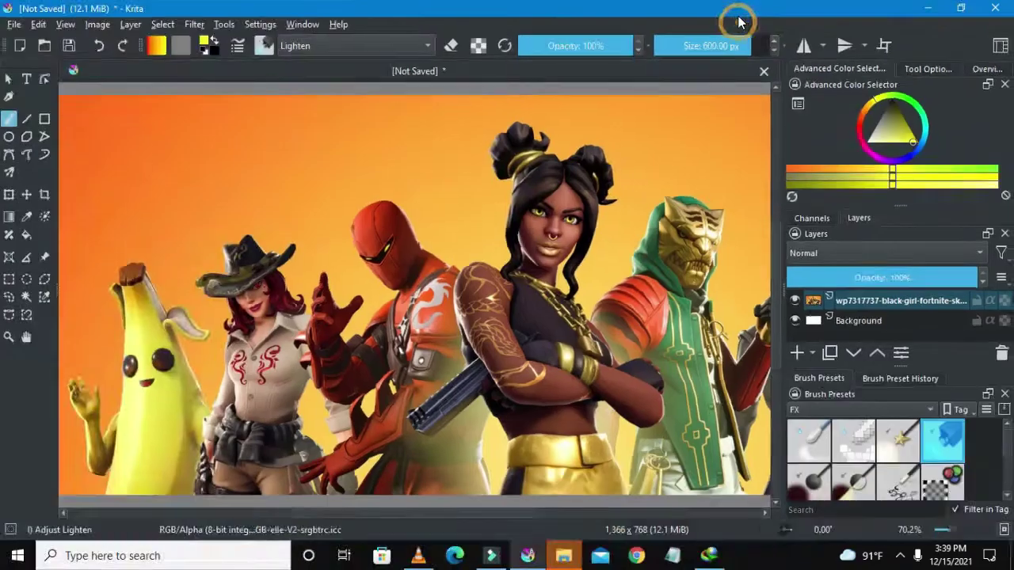
scroll(606, 257, "down", 2)
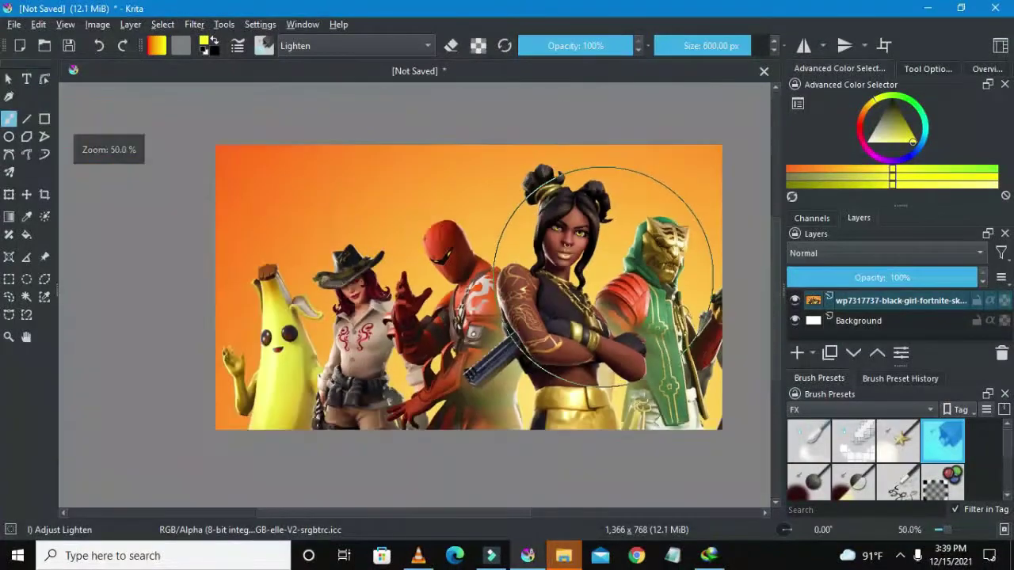
scroll(626, 289, "up", 1)
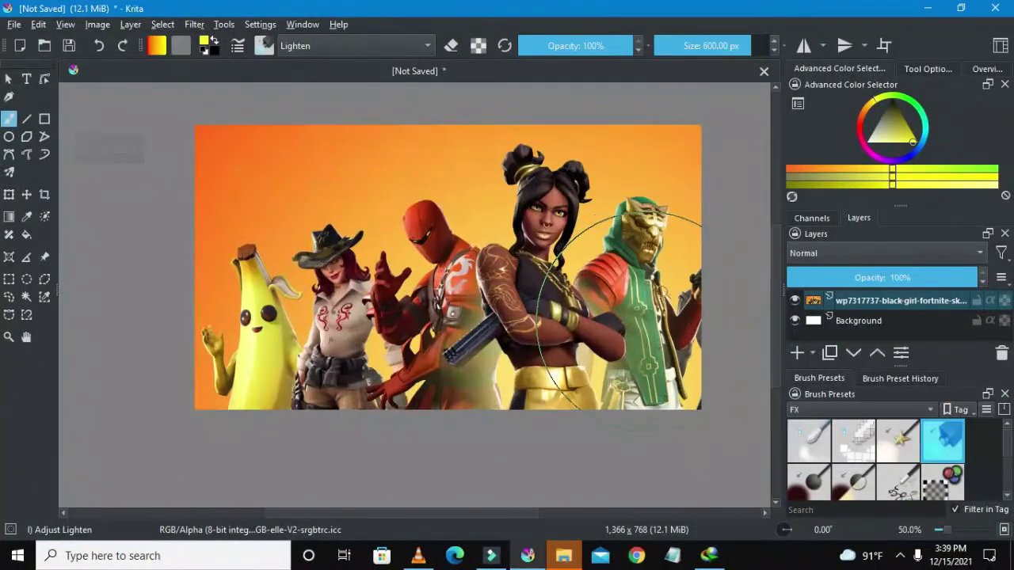
left_click(26, 198)
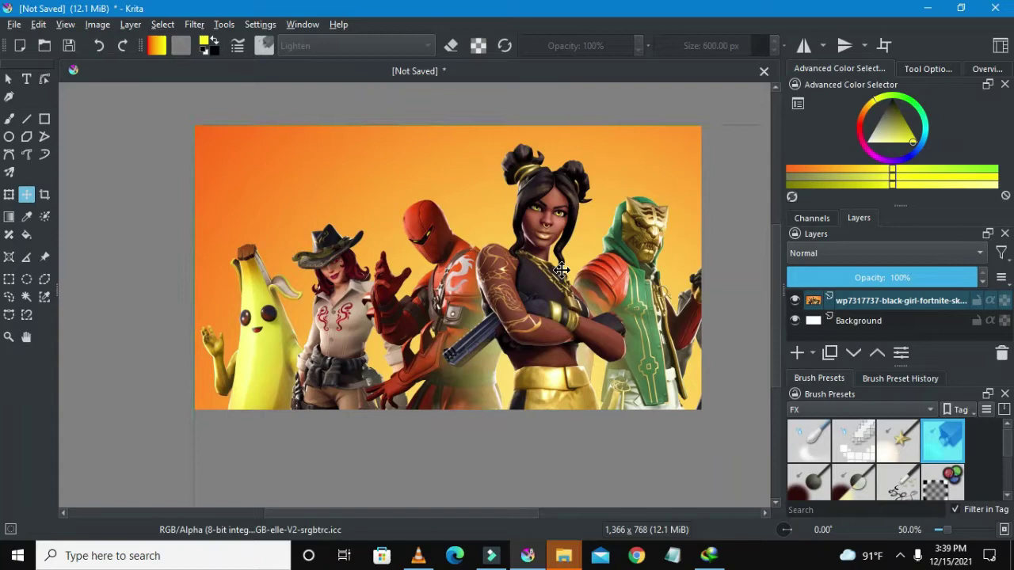
left_click_drag(561, 270, 488, 263)
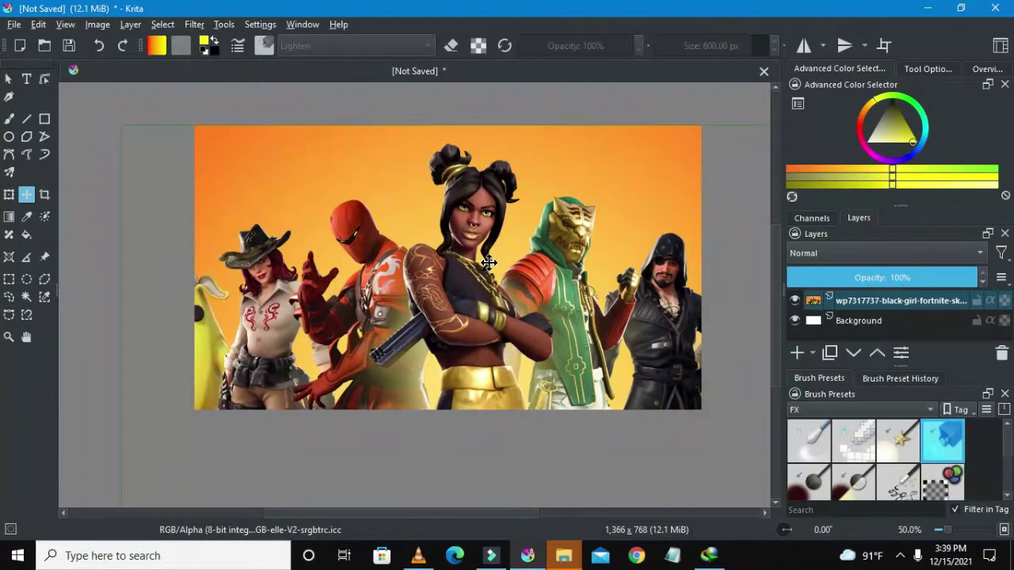
scroll(493, 266, "down", 4)
scroll(519, 281, "up", 4)
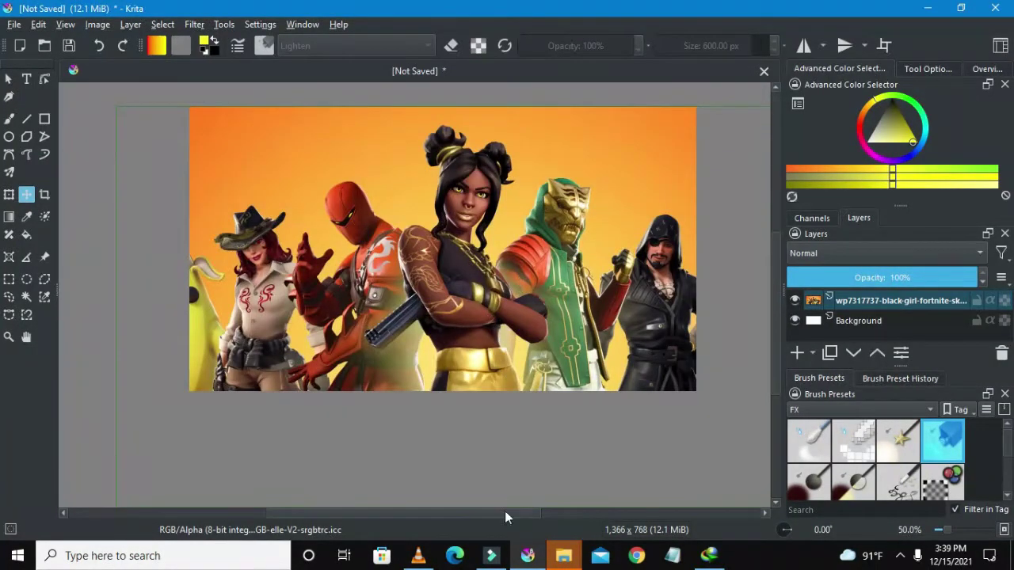
left_click_drag(509, 514, 486, 514)
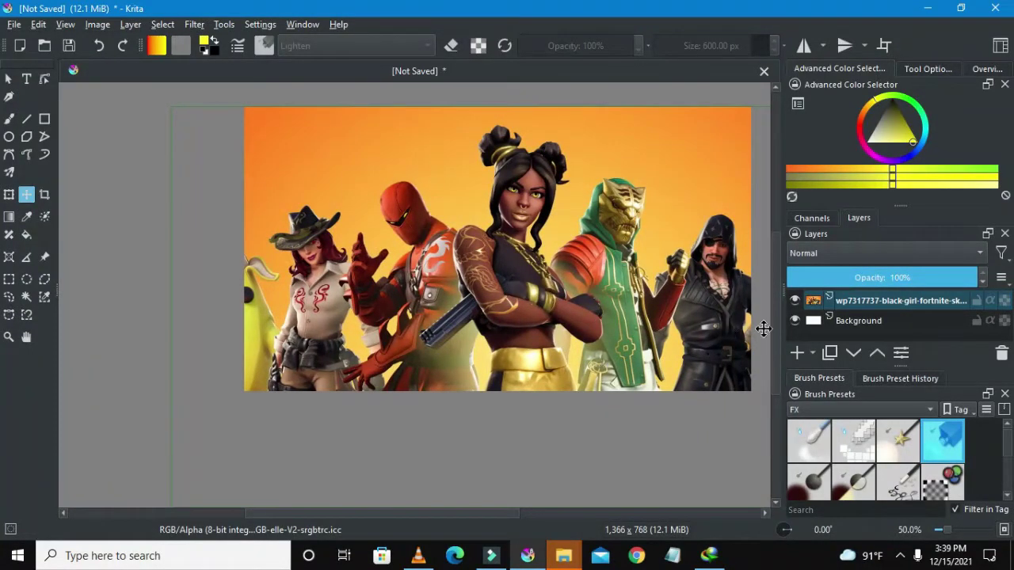
Step: Delete the white Background layer and bring up the wallpaper layer's context menu
left_click(845, 321)
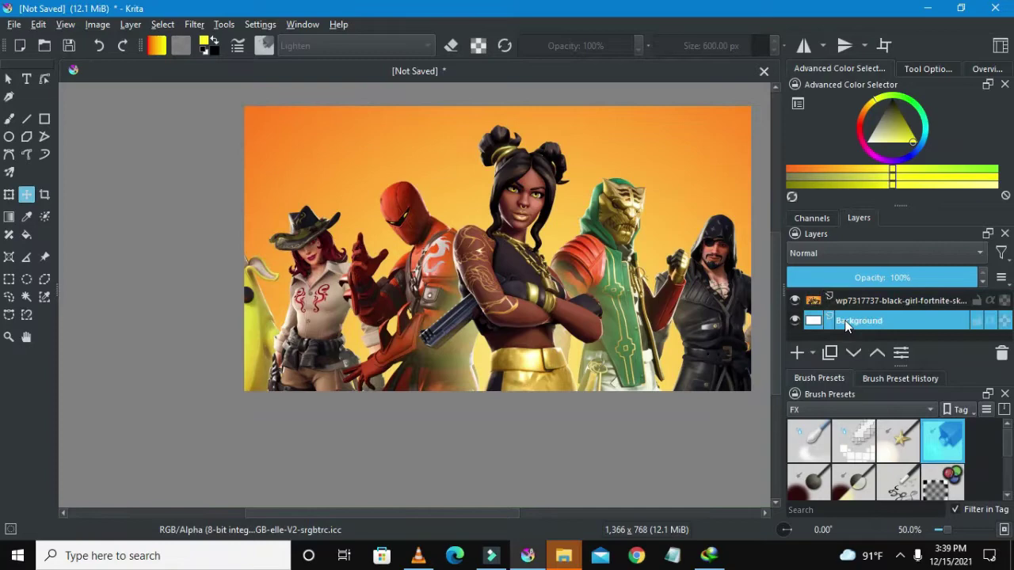
mouse_move(847, 322)
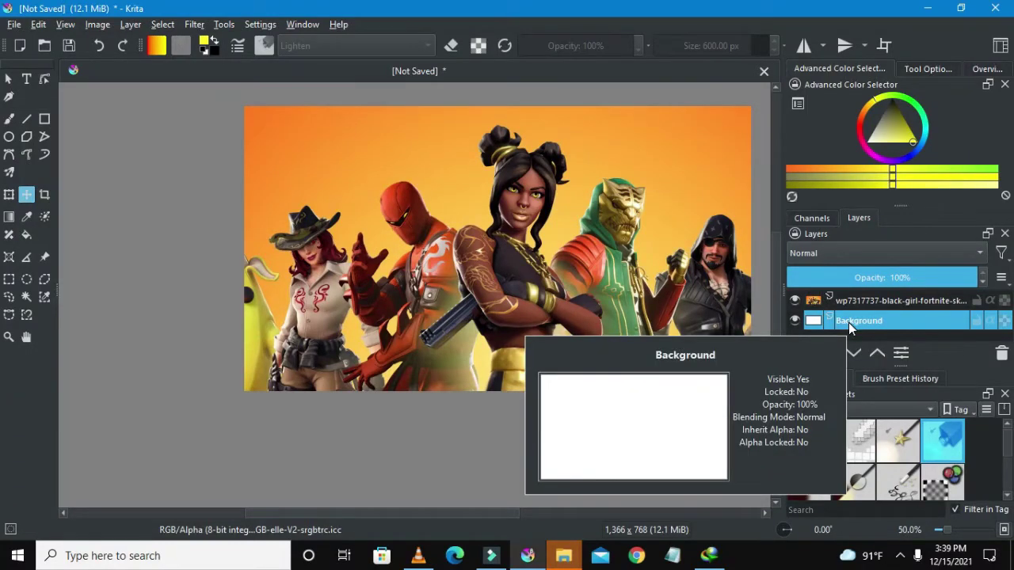
left_click(1001, 353)
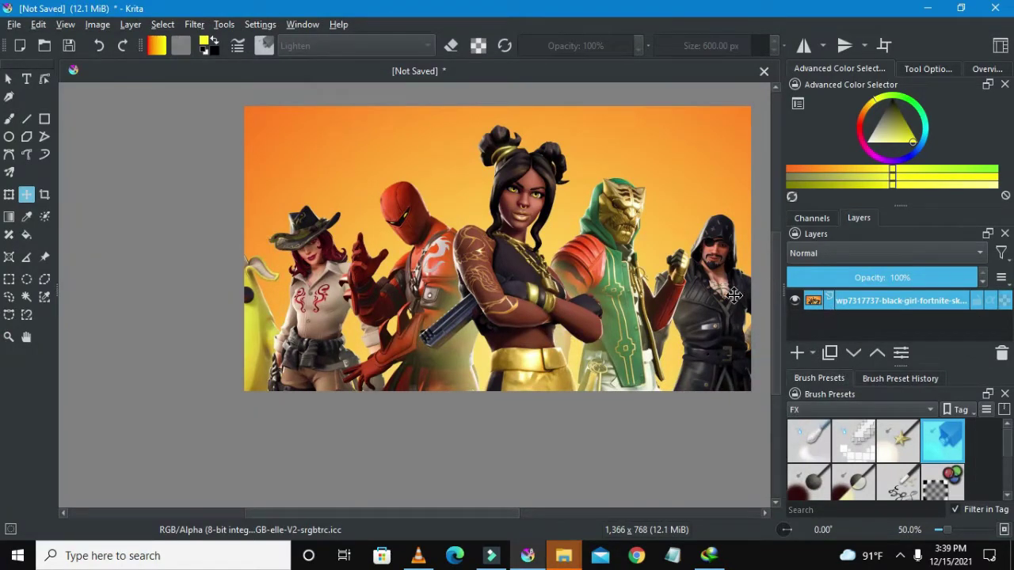
right_click(841, 304)
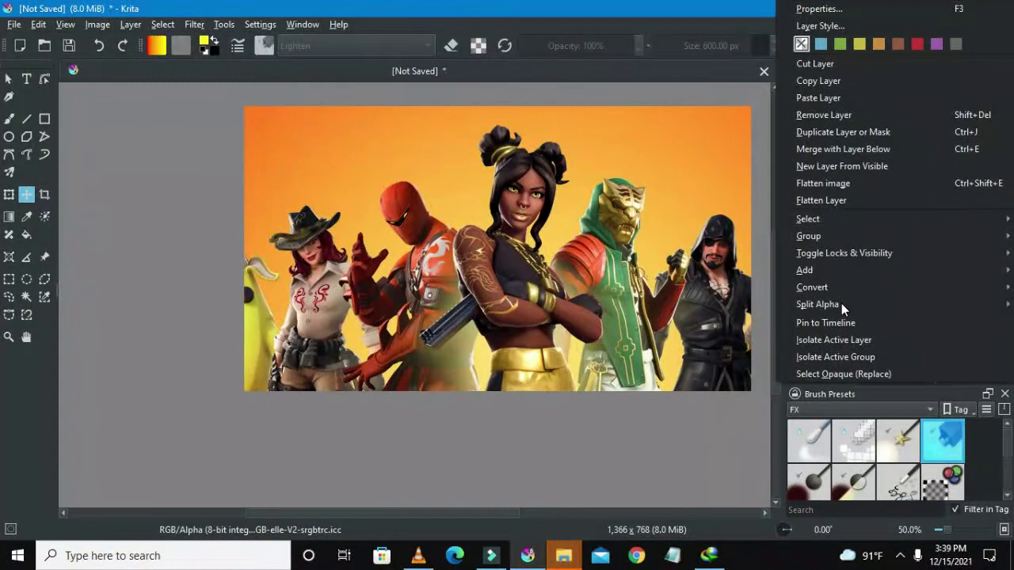
Step: Duplicate the wallpaper layer and briefly toggle the copy's visibility to check it
left_click(849, 138)
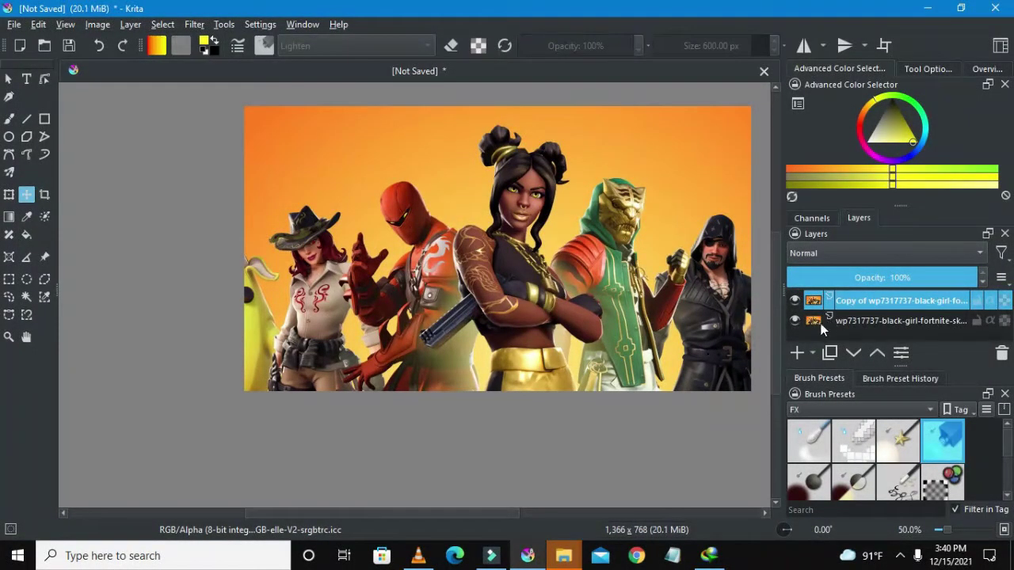
scroll(506, 228, "down", 2)
scroll(543, 240, "up", 2)
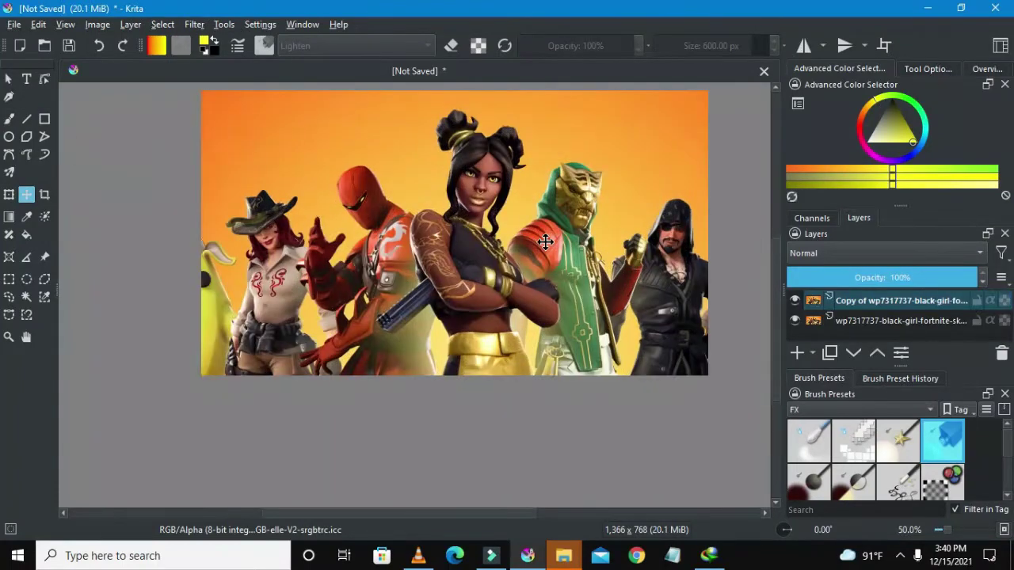
scroll(545, 242, "up", 1)
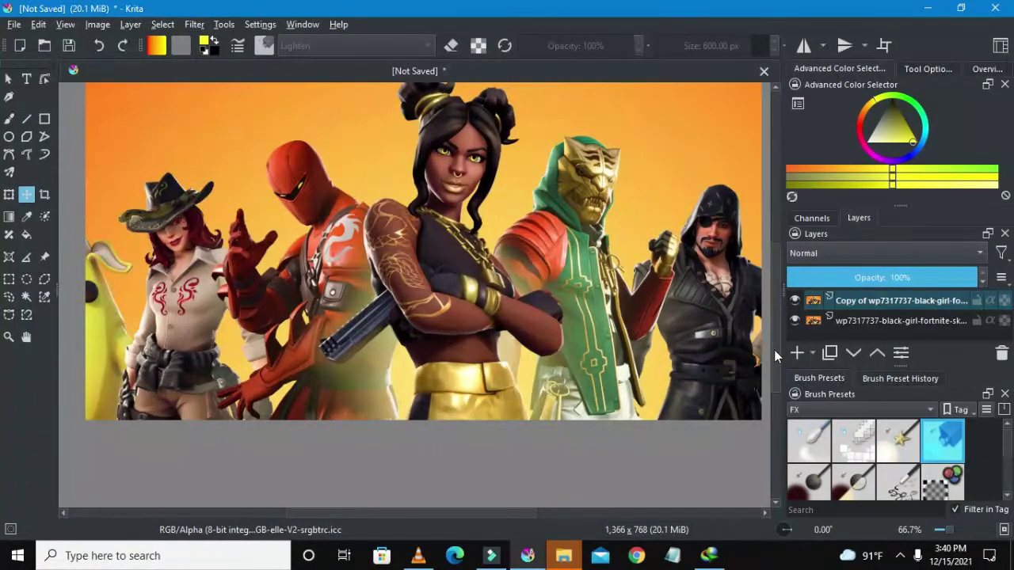
scroll(775, 355, "up", 2)
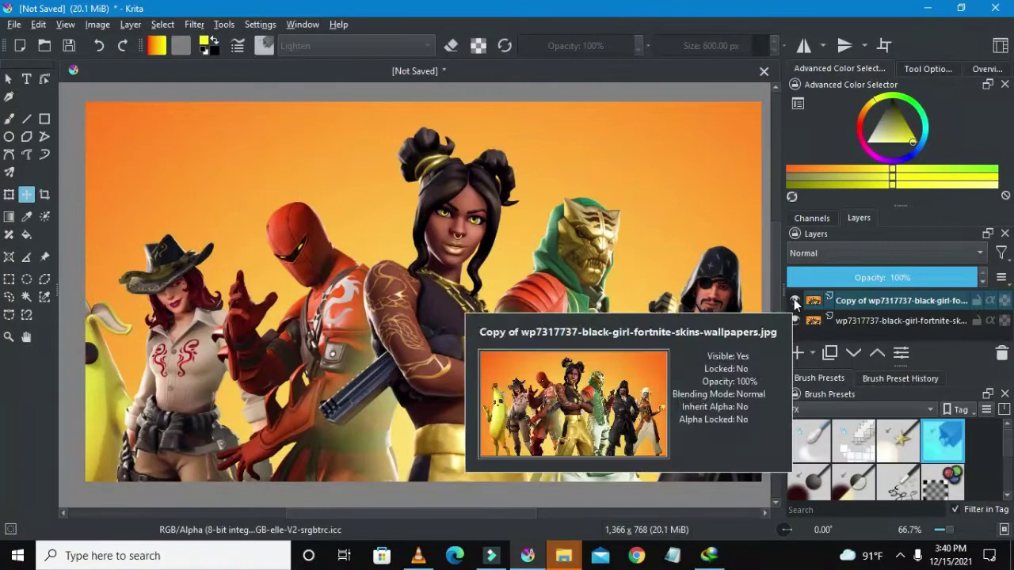
left_click(795, 302)
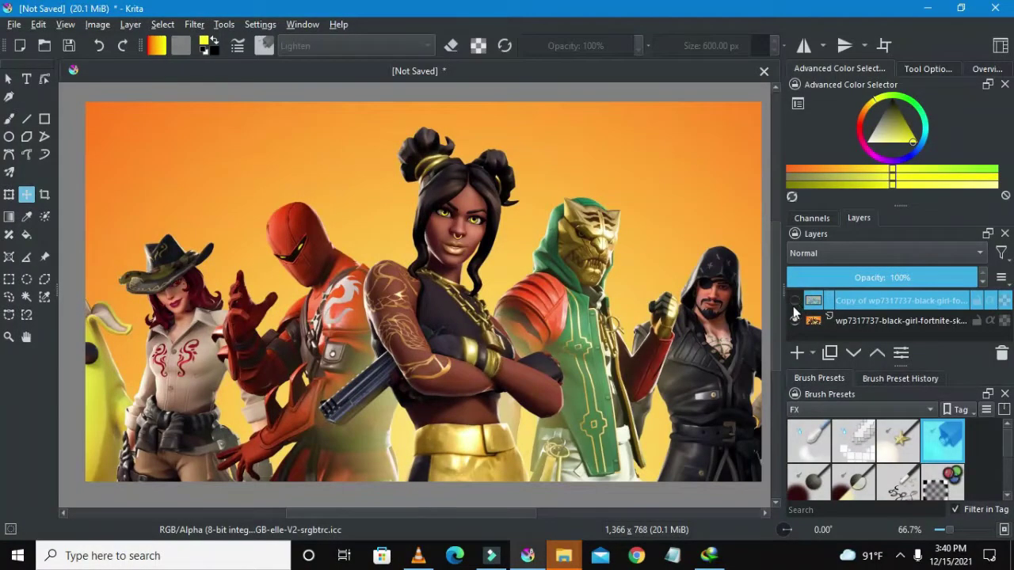
left_click(794, 304)
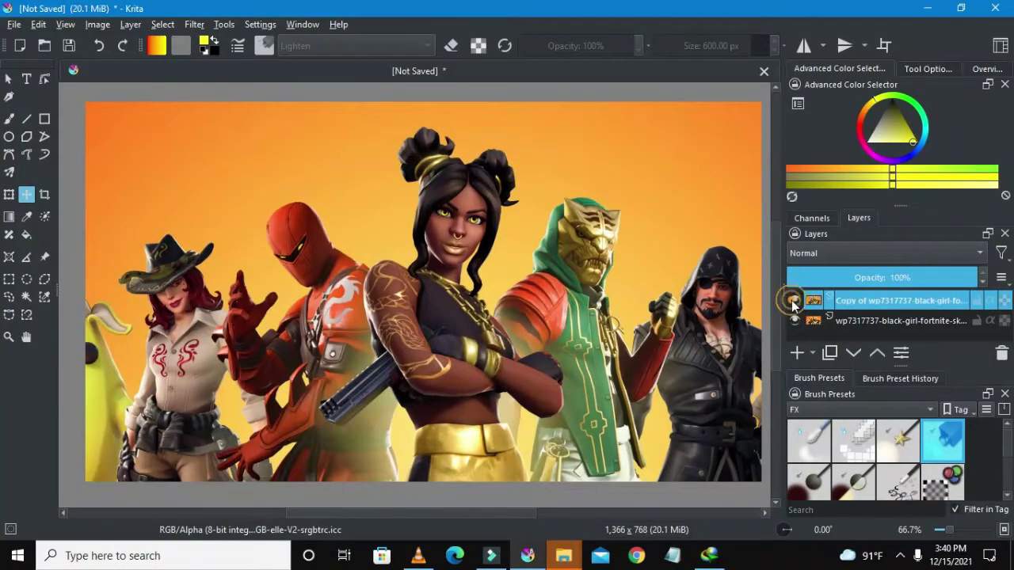
Step: Rename the original bottom wallpaper layer to 1
left_click(845, 325)
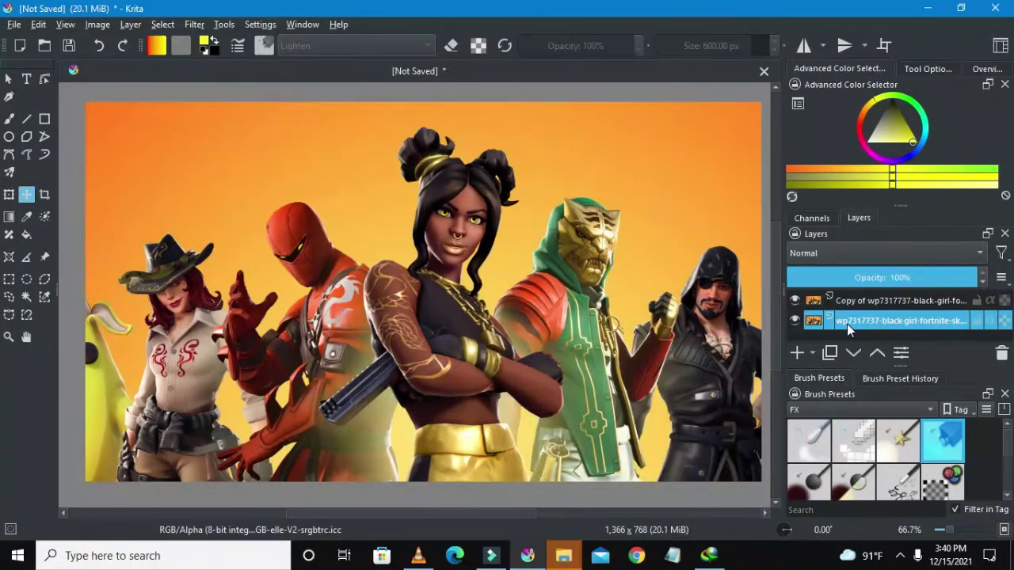
mouse_move(846, 324)
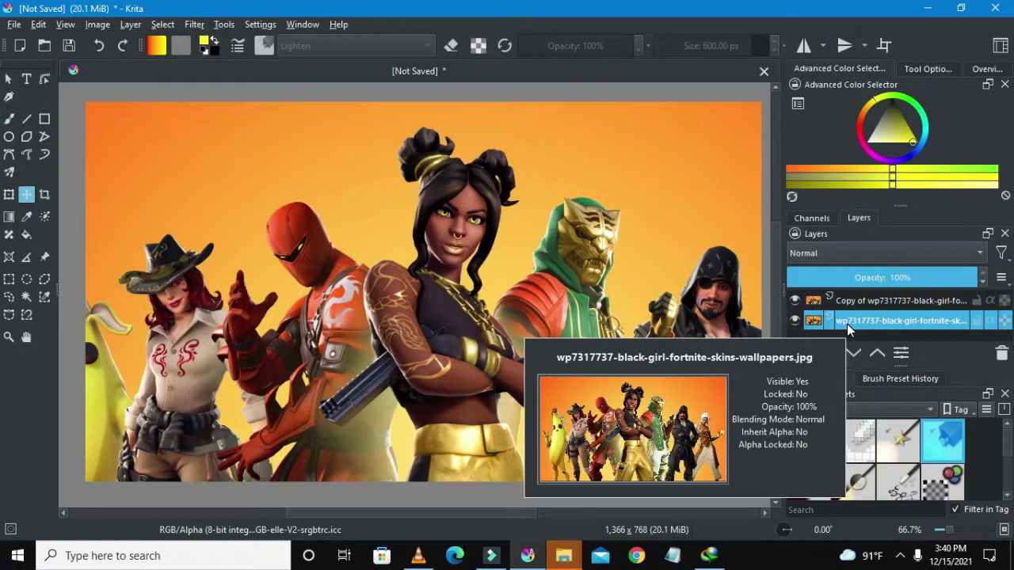
double_click(847, 324)
key("BackSpace")
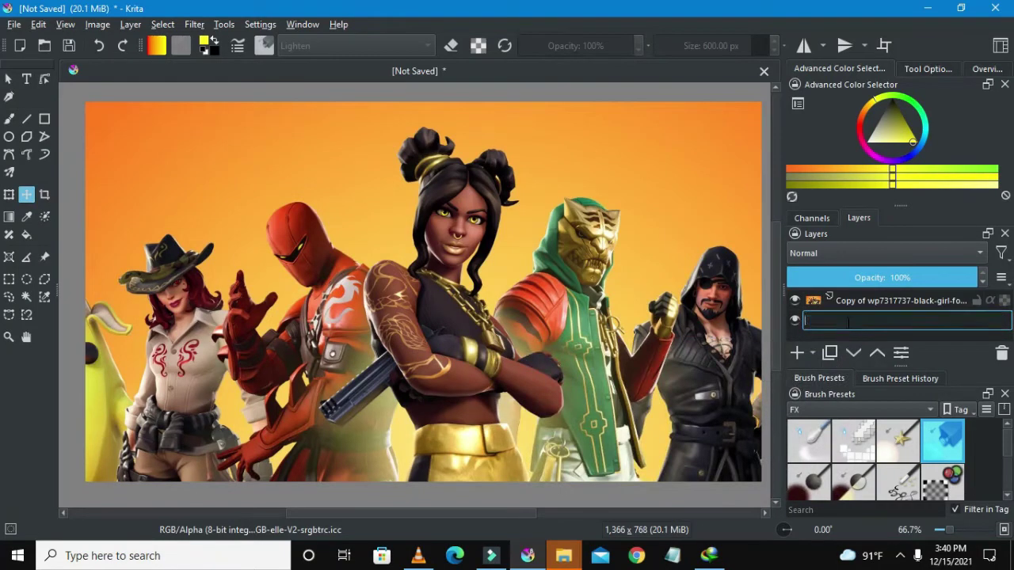
type("1")
key("Return")
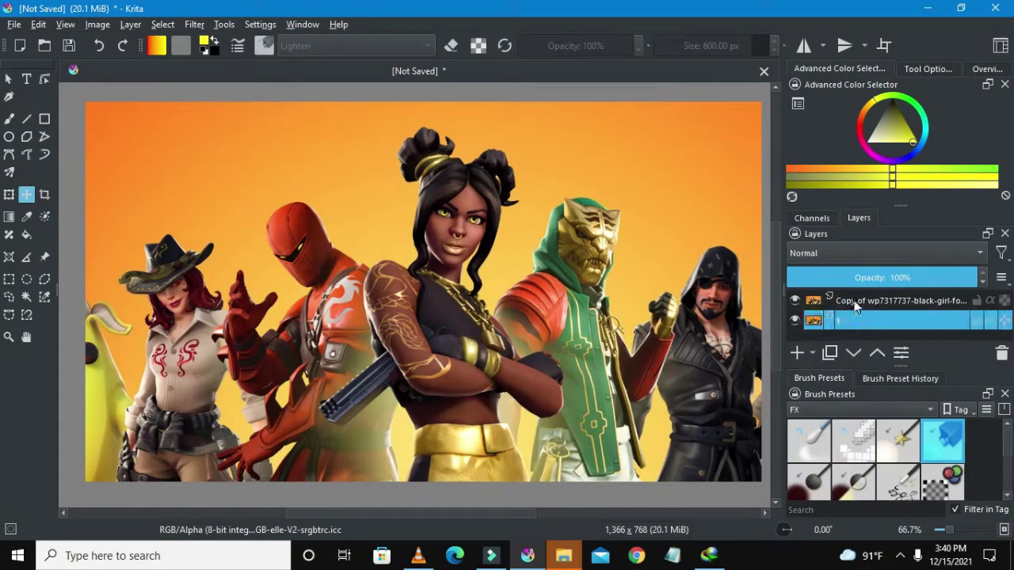
Step: Rename the duplicated top layer to 2
left_click(854, 301)
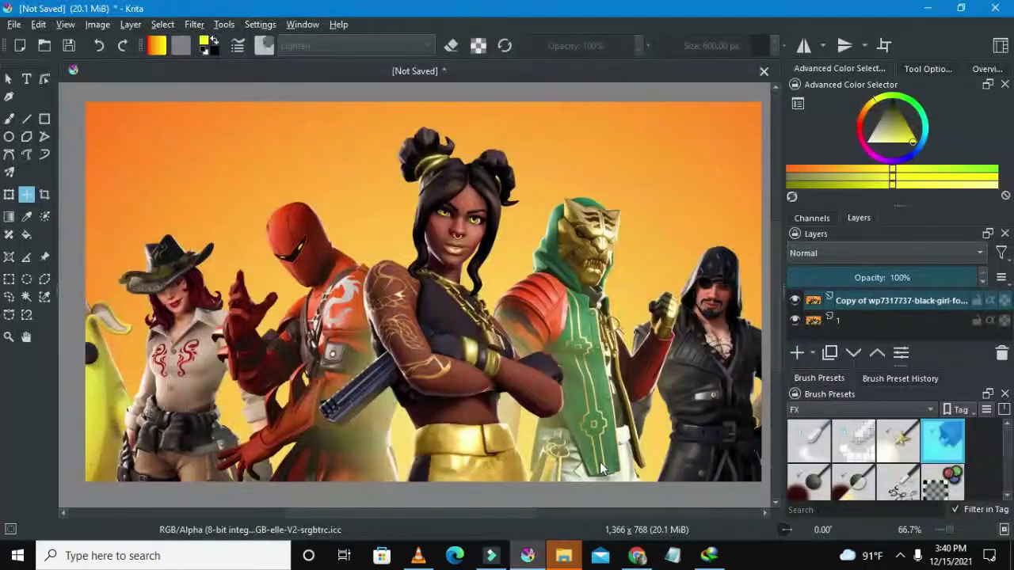
double_click(840, 303)
key("BackSpace")
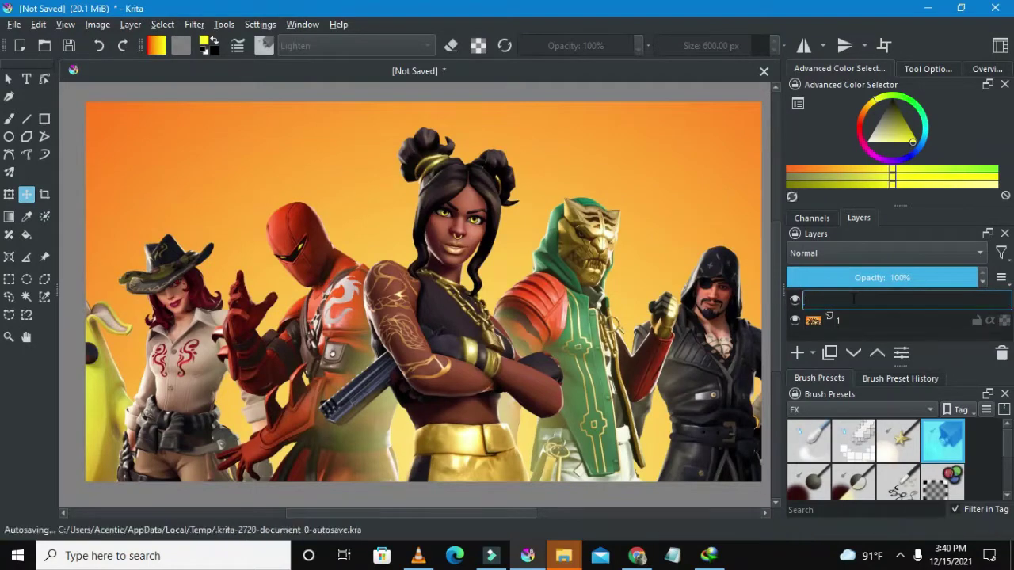
type("2")
key("Return")
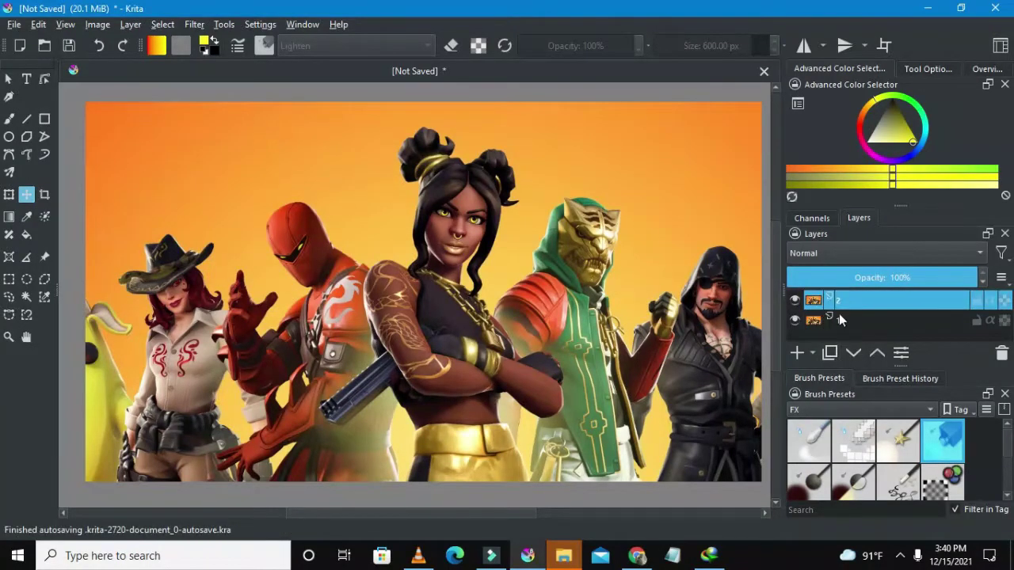
Step: Apply a Blur filter with 25 px horizontal and vertical radius to layer 1
left_click(851, 318)
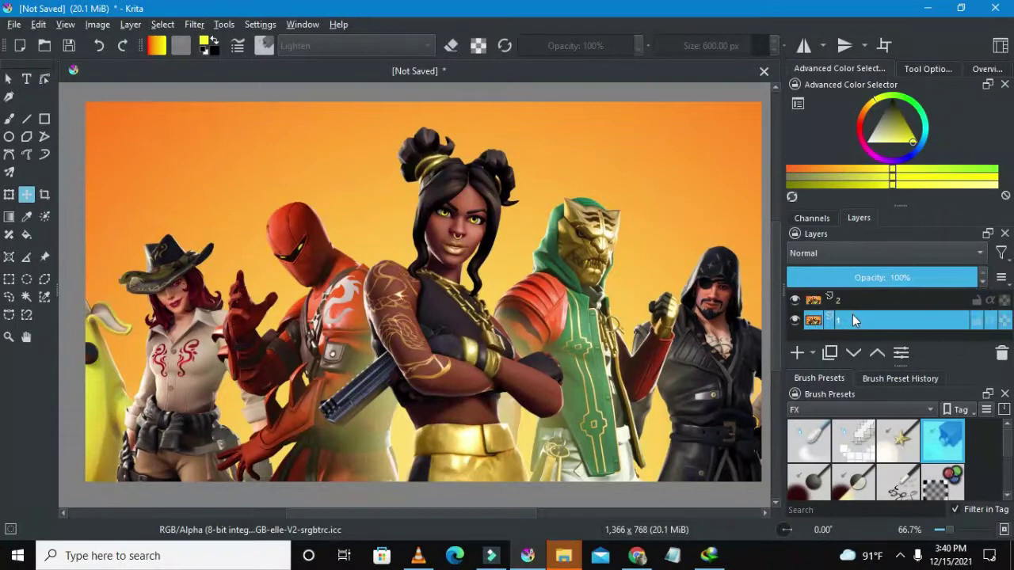
left_click(194, 25)
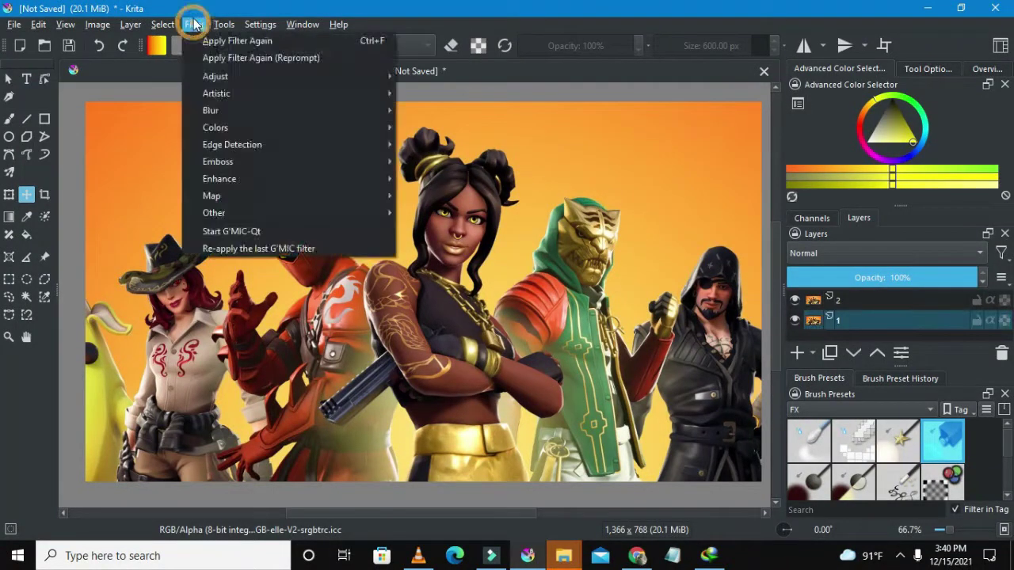
mouse_move(224, 112)
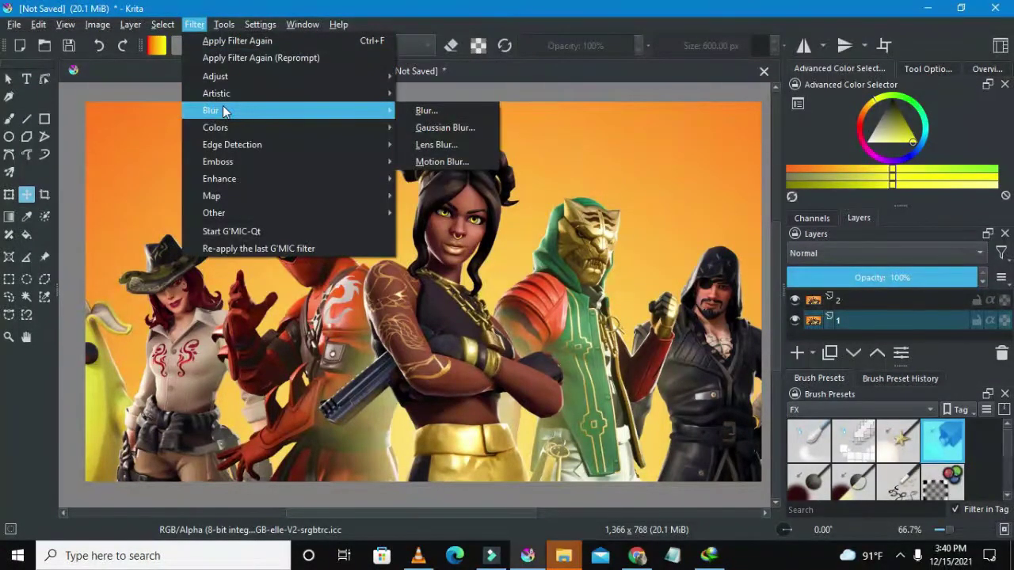
left_click(429, 110)
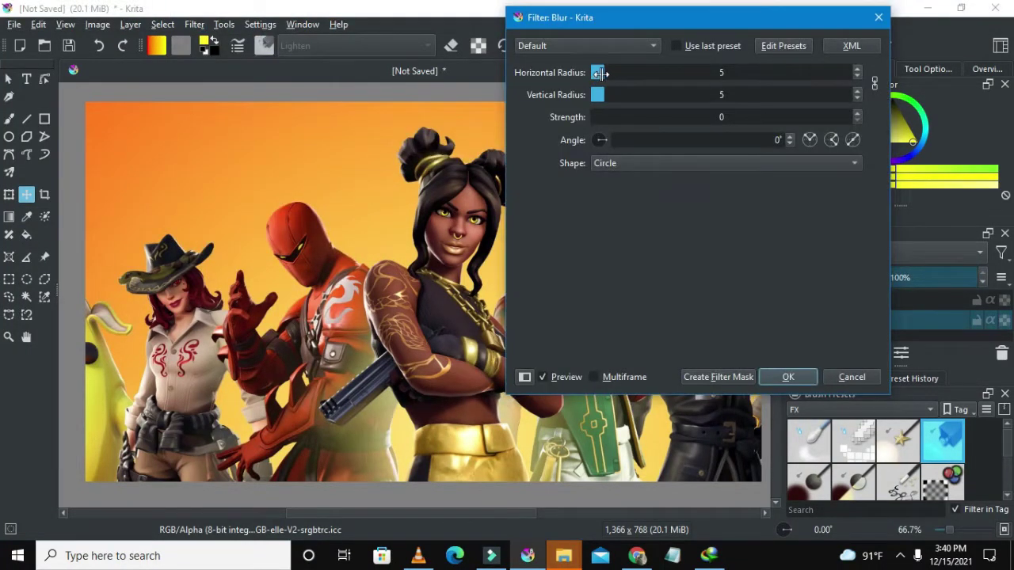
left_click_drag(600, 73, 656, 84)
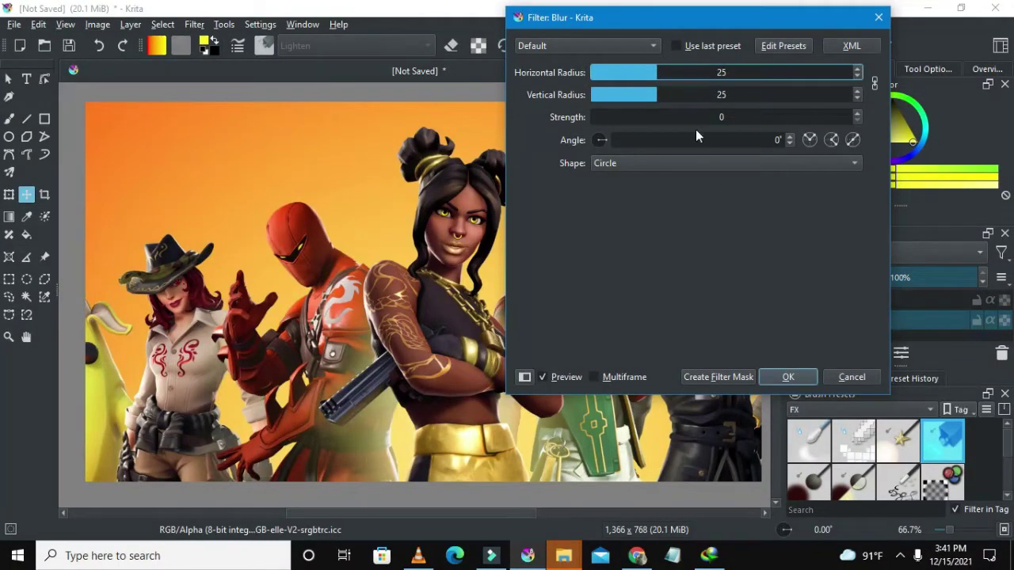
left_click(789, 377)
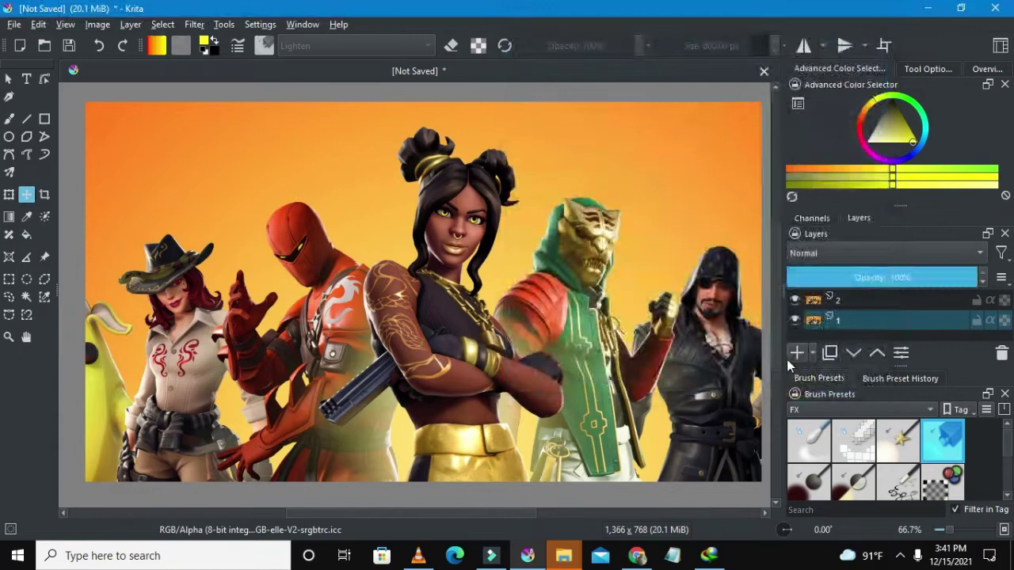
scroll(564, 210, "down", 1)
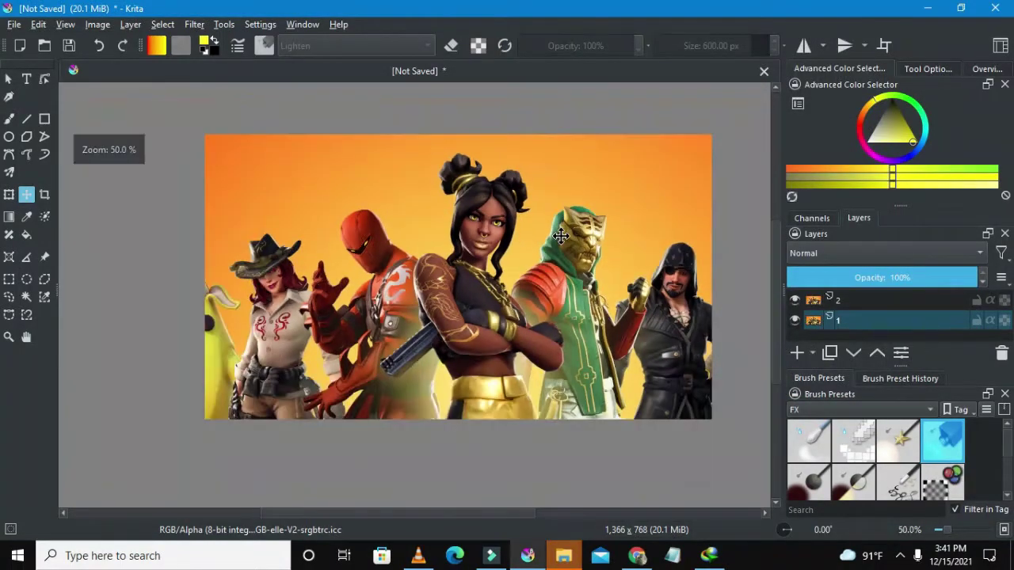
scroll(564, 213, "up", 1)
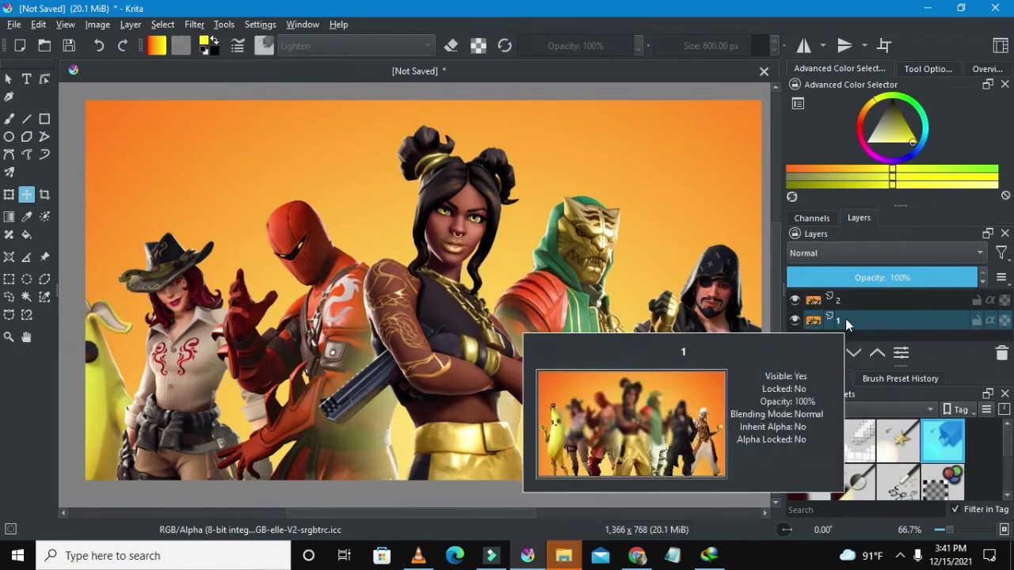
Step: Inspect the blurred layer 1 by toggling layer 2, then hide layer 1 and select layer 2
left_click(795, 301)
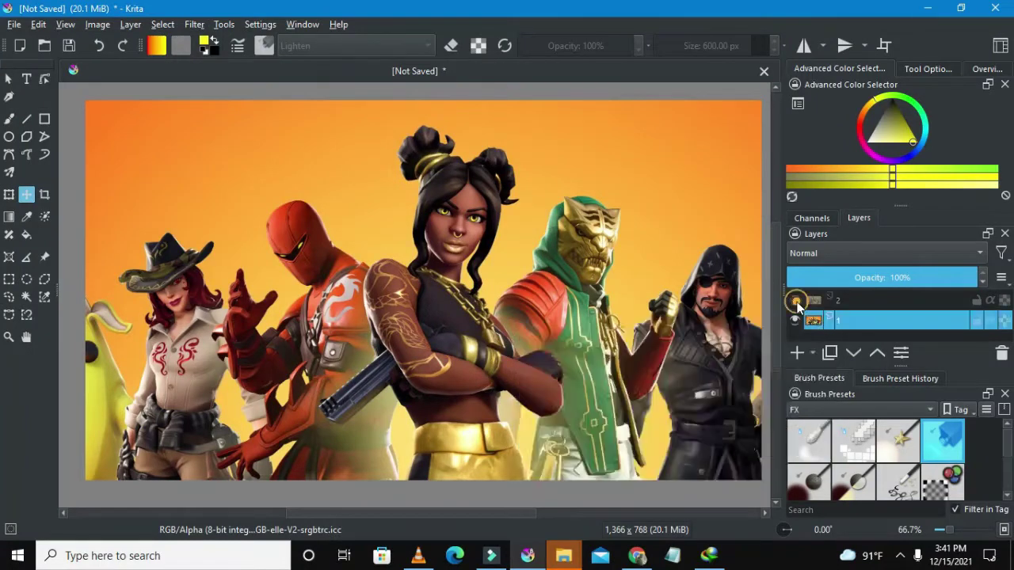
scroll(523, 264, "down", 2)
scroll(534, 290, "up", 2)
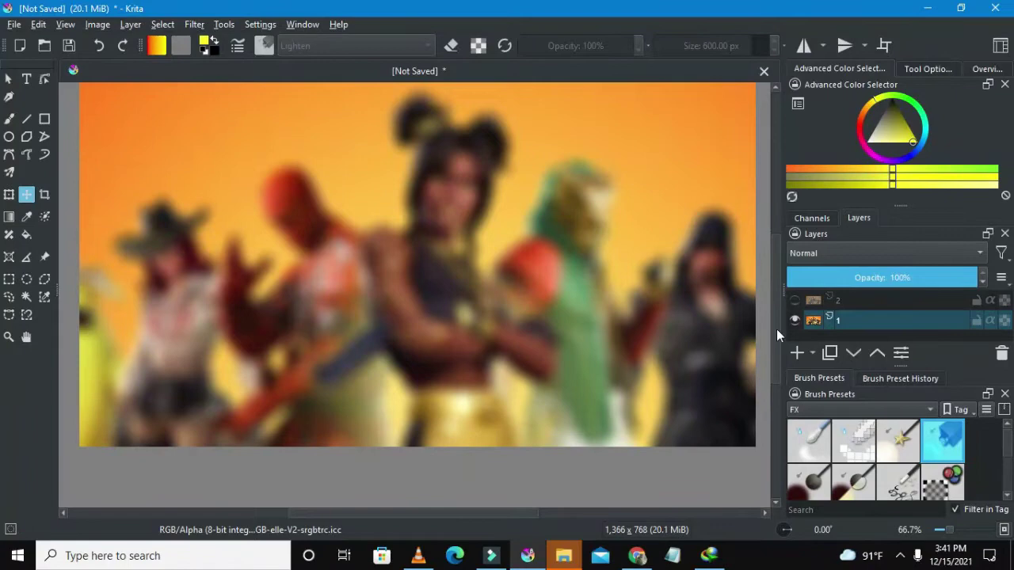
scroll(776, 329, "up", 2)
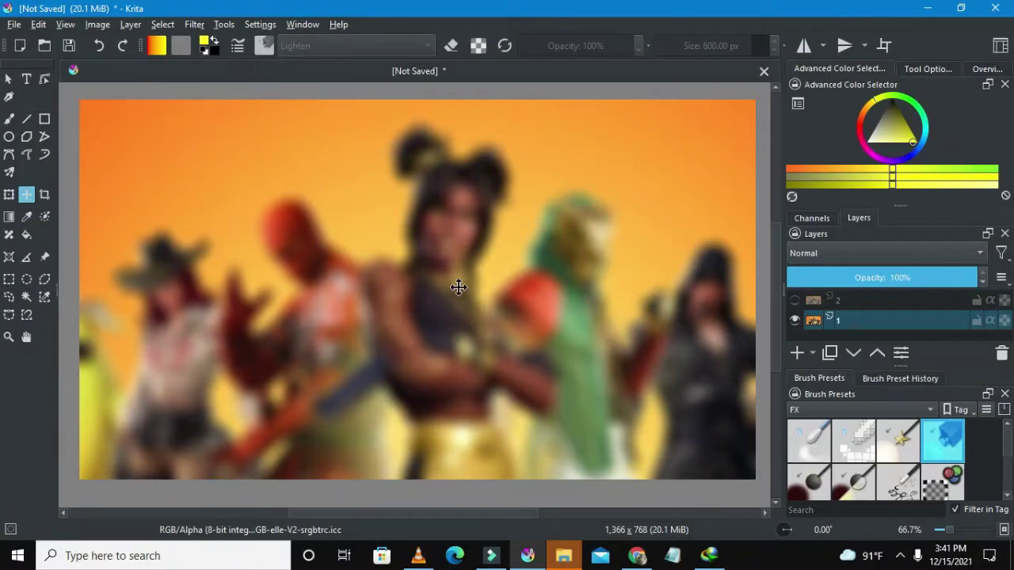
left_click(794, 299)
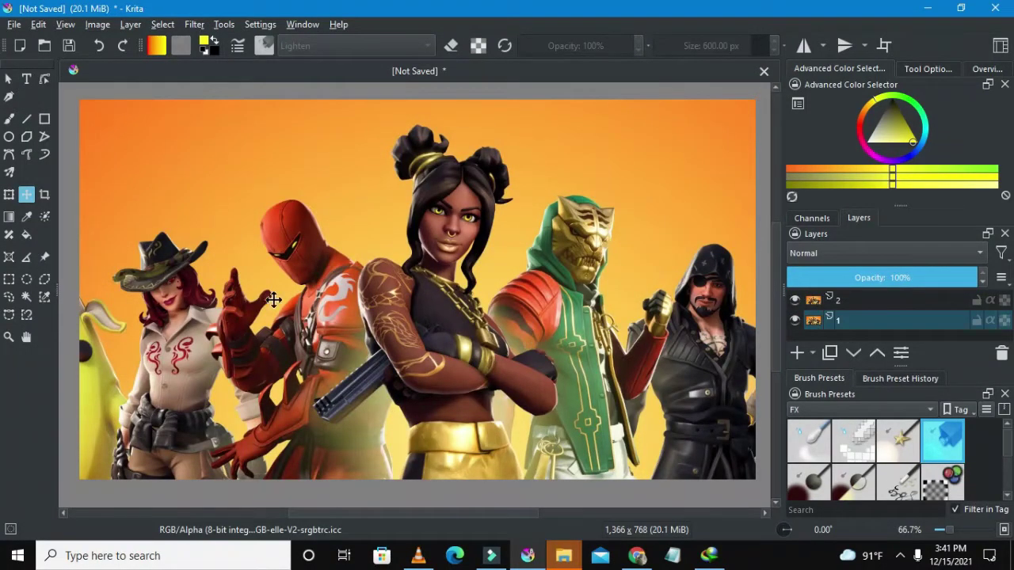
left_click(795, 320)
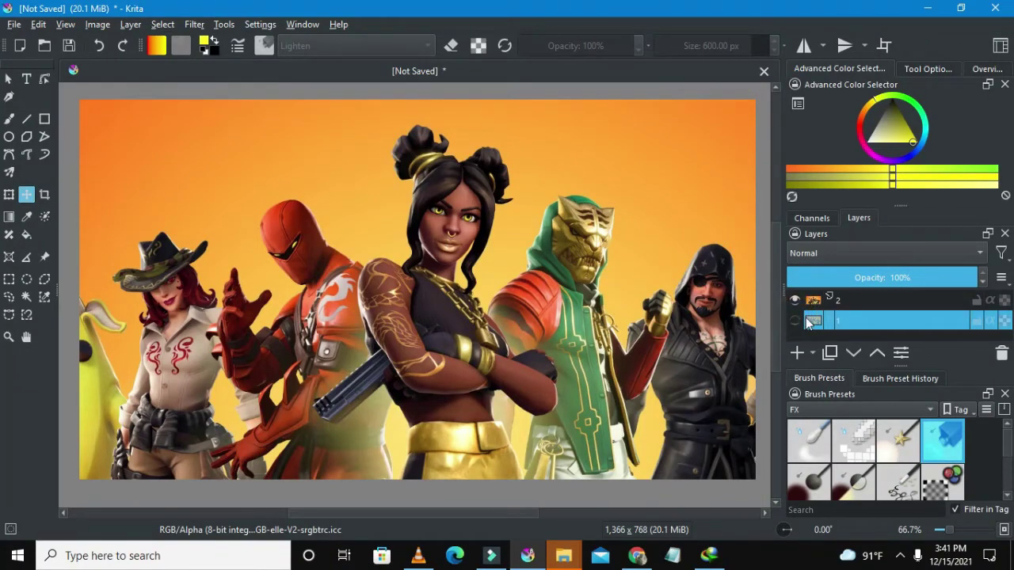
left_click(848, 302)
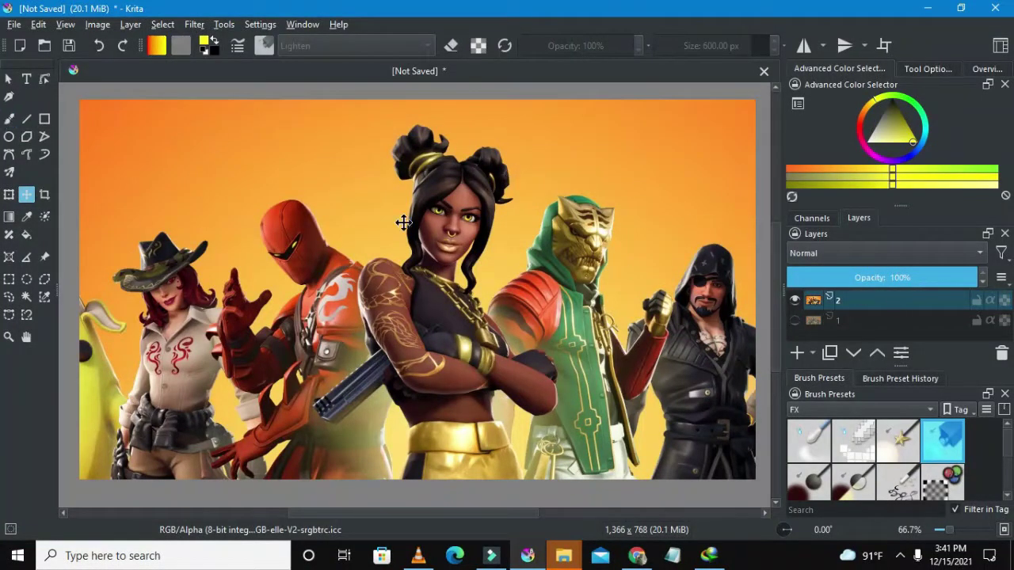
Step: Set the freehand brush to the FX-tagged Adjust Lighten preset in eraser mode at about 320 px
left_click(7, 123)
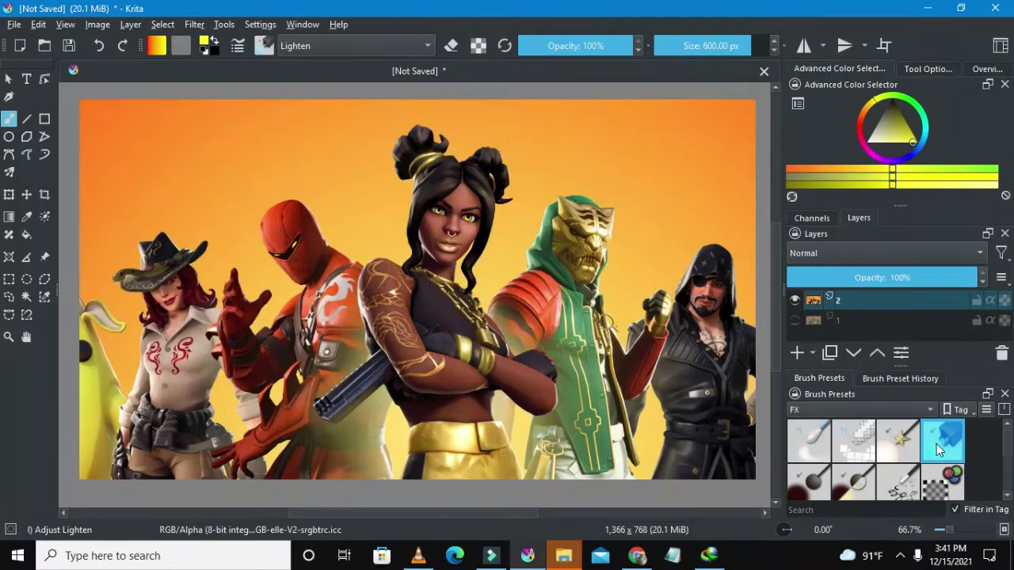
mouse_move(936, 443)
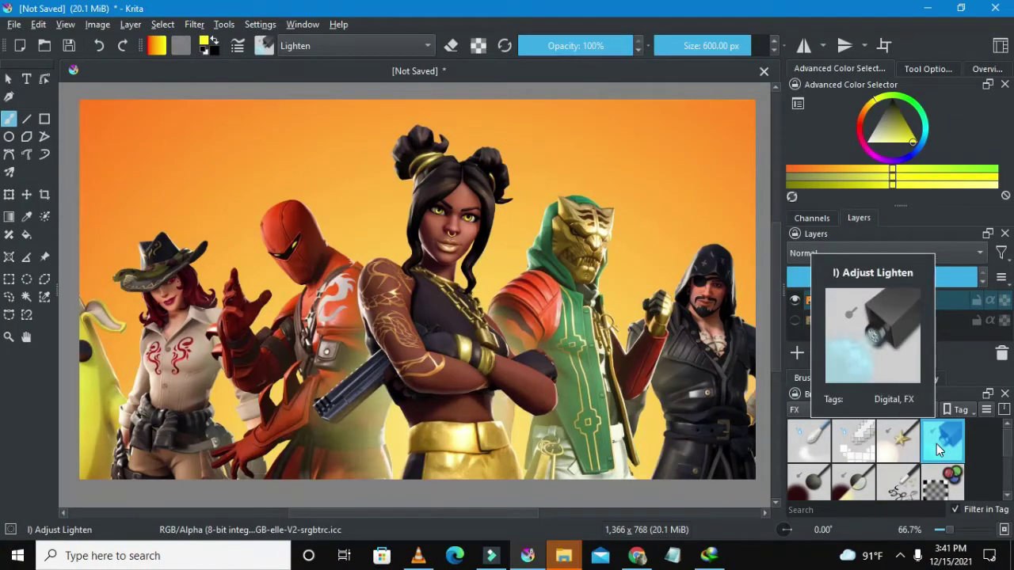
left_click(810, 420)
left_click(810, 412)
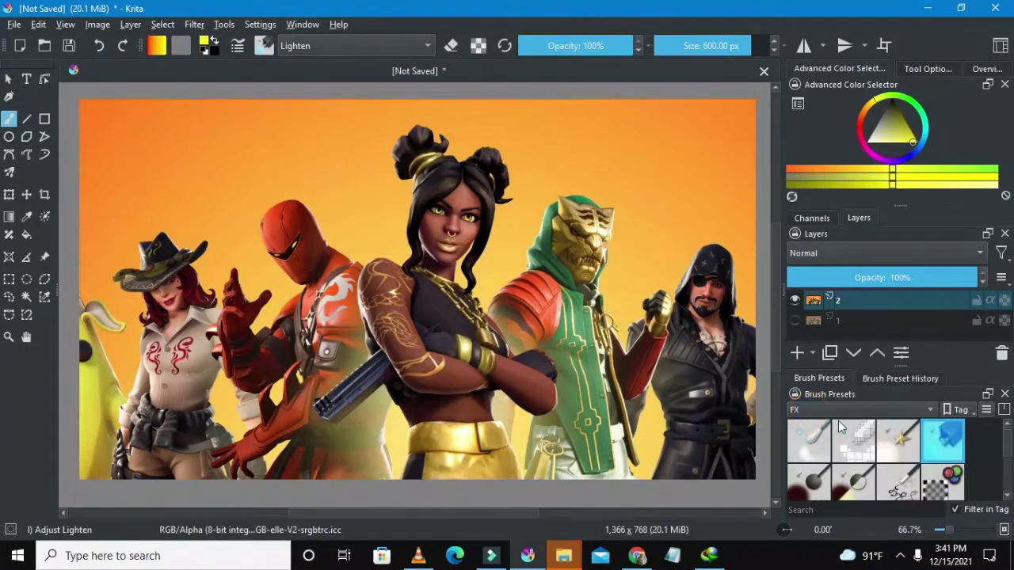
mouse_move(943, 447)
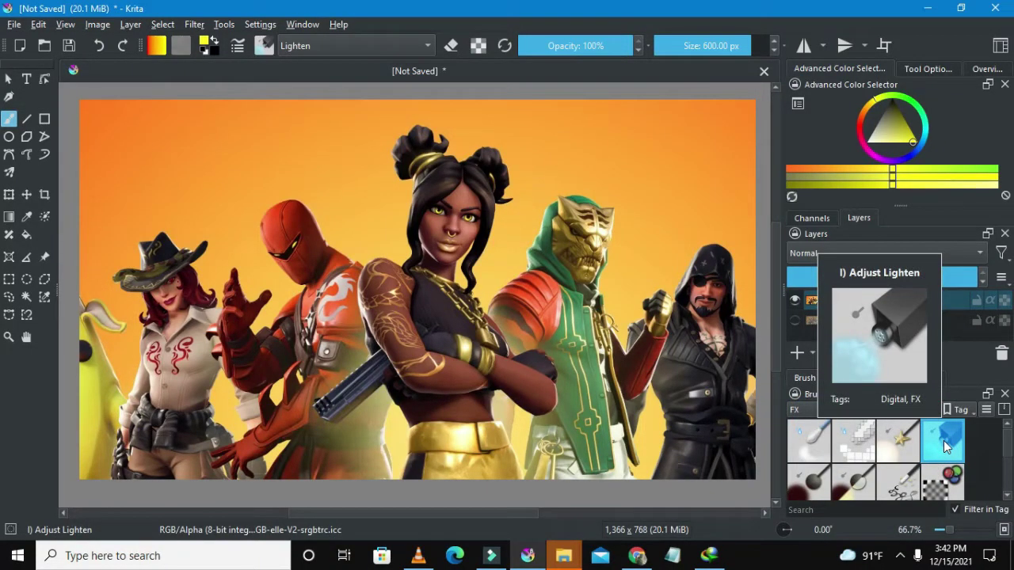
left_click(461, 49)
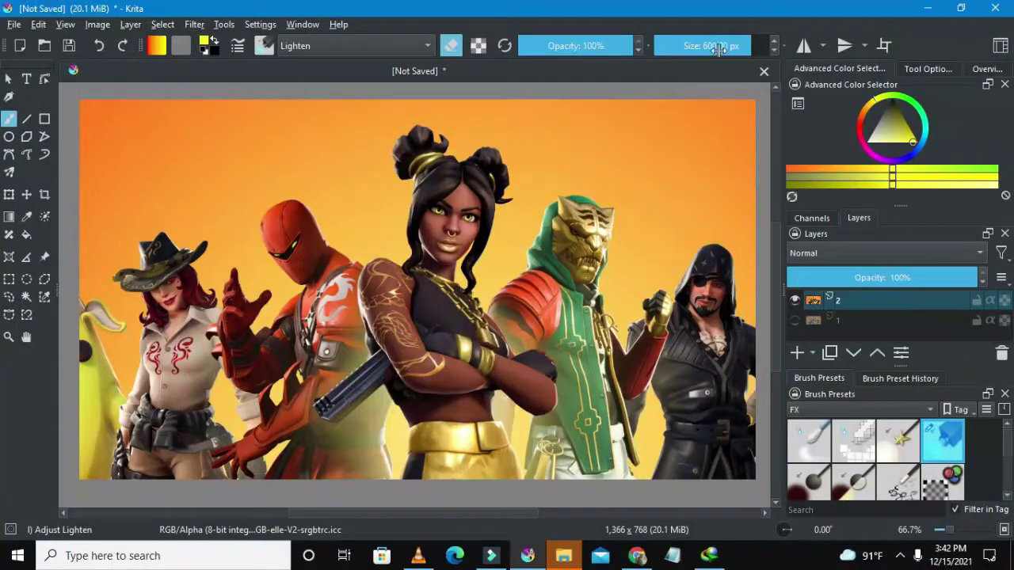
left_click_drag(733, 49, 727, 49)
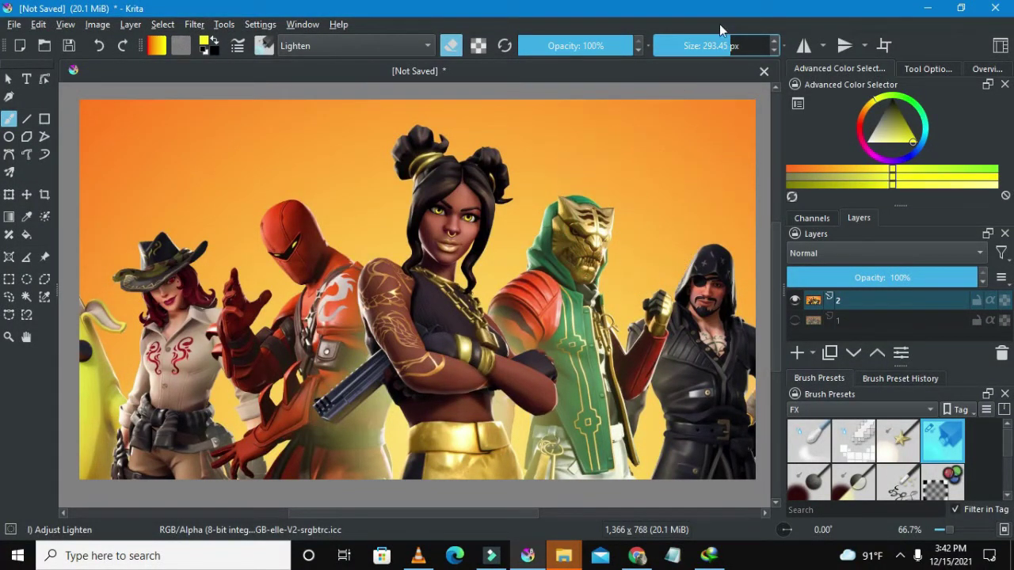
left_click_drag(735, 39, 755, 50)
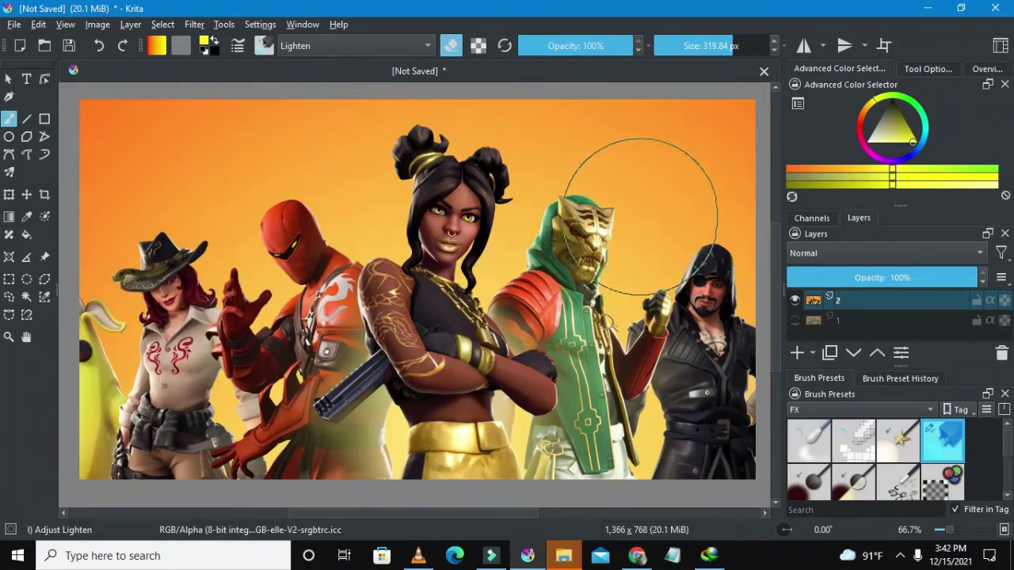
Step: Erase layer 2 around the central girl with a broad eraser stroke across the side figures
mouse_move(653, 184)
left_mouse_down()
mouse_move(644, 286)
mouse_move(665, 287)
mouse_move(663, 211)
mouse_move(706, 328)
mouse_move(696, 137)
mouse_move(654, 104)
mouse_move(622, 109)
mouse_move(600, 171)
mouse_move(600, 228)
mouse_move(663, 318)
mouse_move(698, 271)
mouse_move(713, 99)
mouse_move(724, 229)
mouse_move(709, 365)
mouse_move(720, 437)
mouse_move(652, 405)
mouse_move(568, 189)
mouse_move(578, 158)
mouse_move(690, 162)
mouse_move(790, 319)
mouse_move(761, 487)
mouse_move(709, 439)
mouse_move(630, 470)
mouse_move(608, 455)
mouse_move(616, 281)
mouse_move(588, 150)
mouse_move(553, 90)
mouse_move(464, 26)
mouse_move(292, 44)
mouse_move(259, 101)
mouse_move(279, 293)
mouse_move(206, 330)
mouse_move(185, 239)
mouse_move(148, 408)
mouse_move(118, 279)
mouse_move(115, 429)
mouse_move(125, 308)
mouse_move(144, 400)
mouse_move(190, 347)
mouse_move(176, 426)
mouse_move(140, 459)
mouse_move(125, 301)
mouse_move(137, 151)
mouse_move(179, 92)
mouse_move(116, 123)
mouse_move(123, 106)
mouse_move(179, 177)
mouse_move(175, 236)
mouse_move(90, 133)
mouse_move(152, 107)
mouse_move(207, 122)
mouse_move(234, 259)
mouse_move(209, 439)
mouse_move(229, 492)
mouse_move(255, 520)
mouse_move(334, 517)
mouse_move(296, 509)
mouse_move(255, 475)
mouse_move(142, 451)
mouse_move(158, 181)
mouse_move(270, 87)
mouse_move(289, 231)
mouse_move(245, 369)
left_mouse_up()
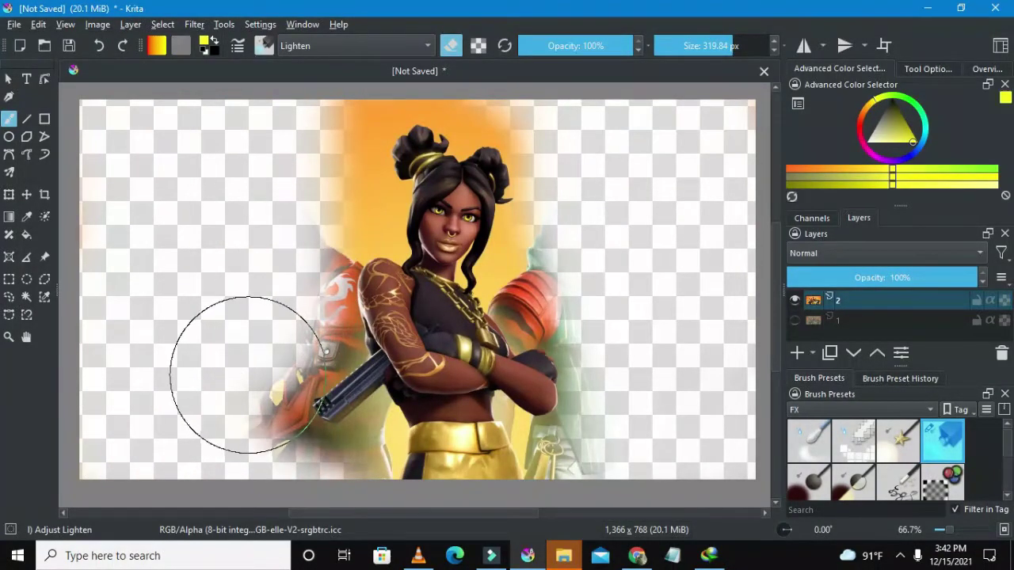
left_click(836, 321)
mouse_move(799, 326)
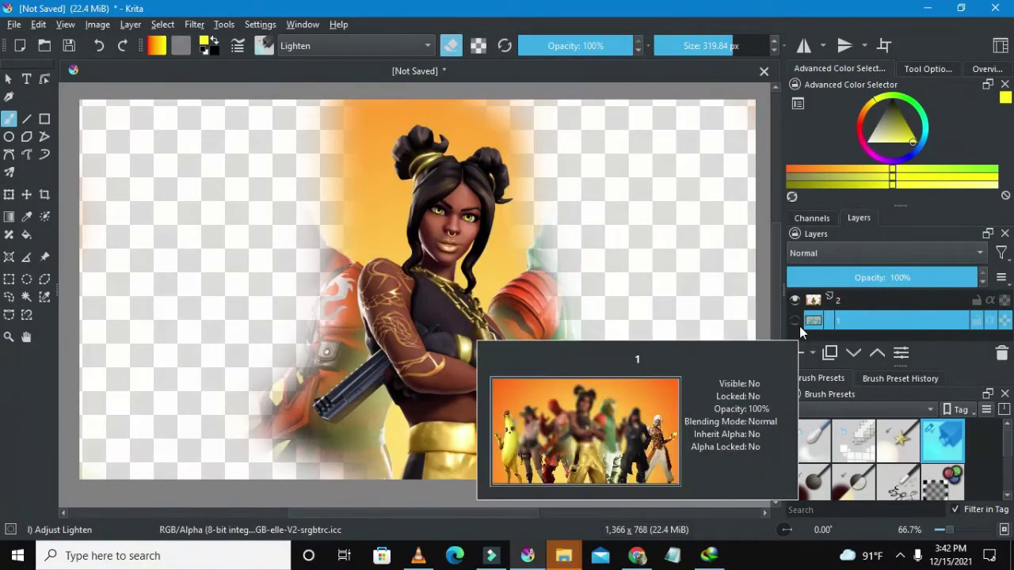
left_click(795, 320)
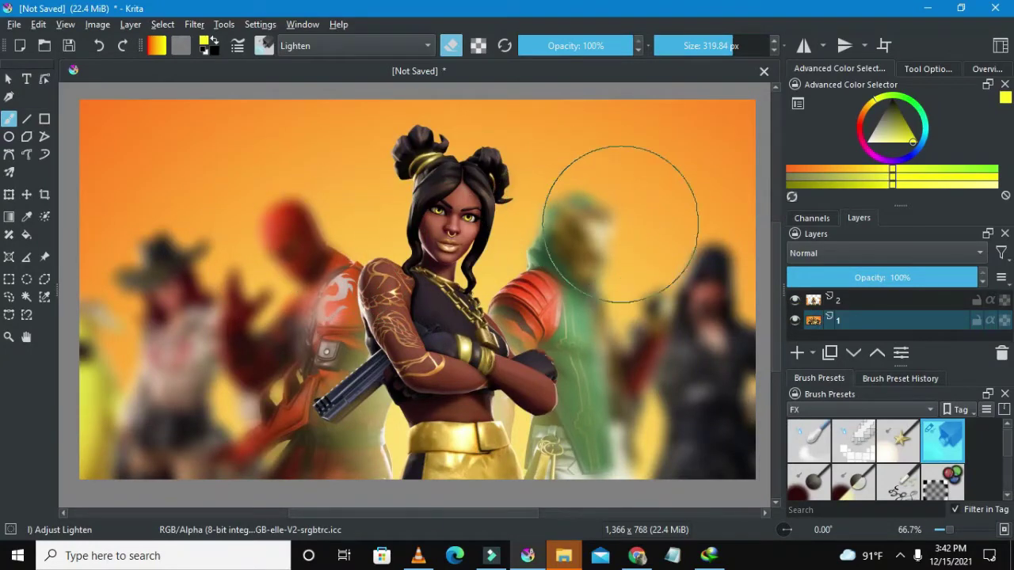
left_click(796, 323)
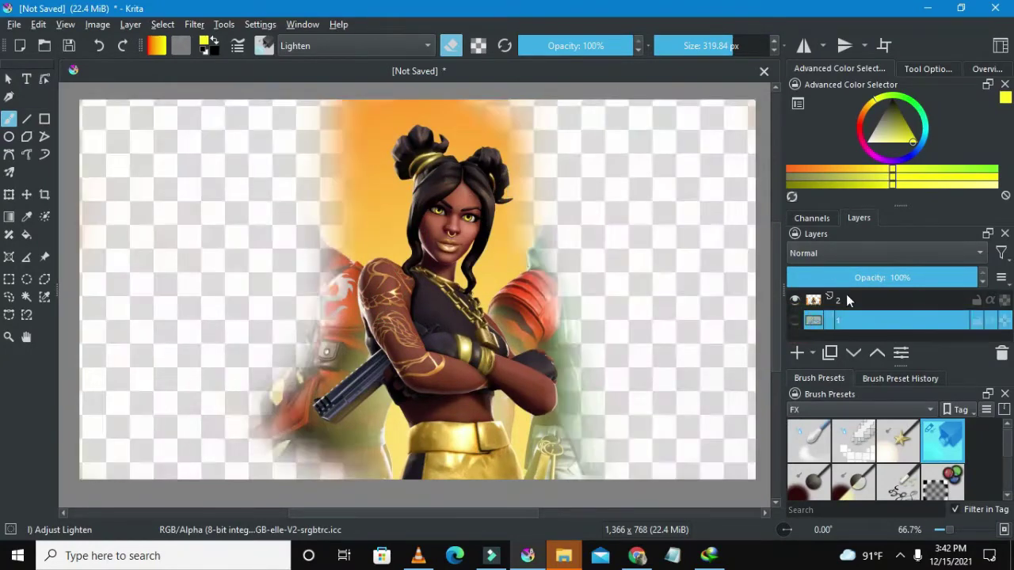
left_click(657, 128)
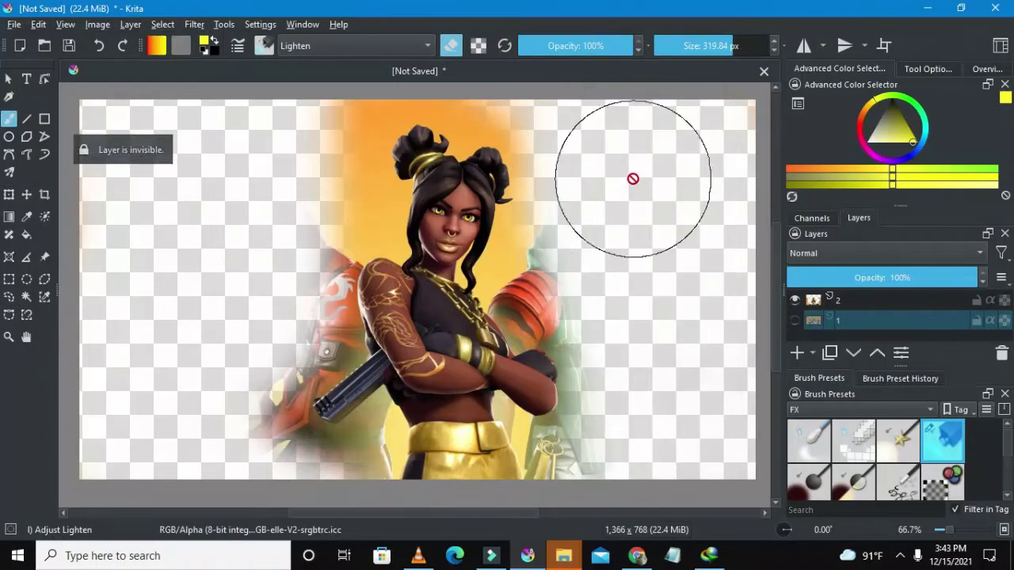
left_click(867, 305)
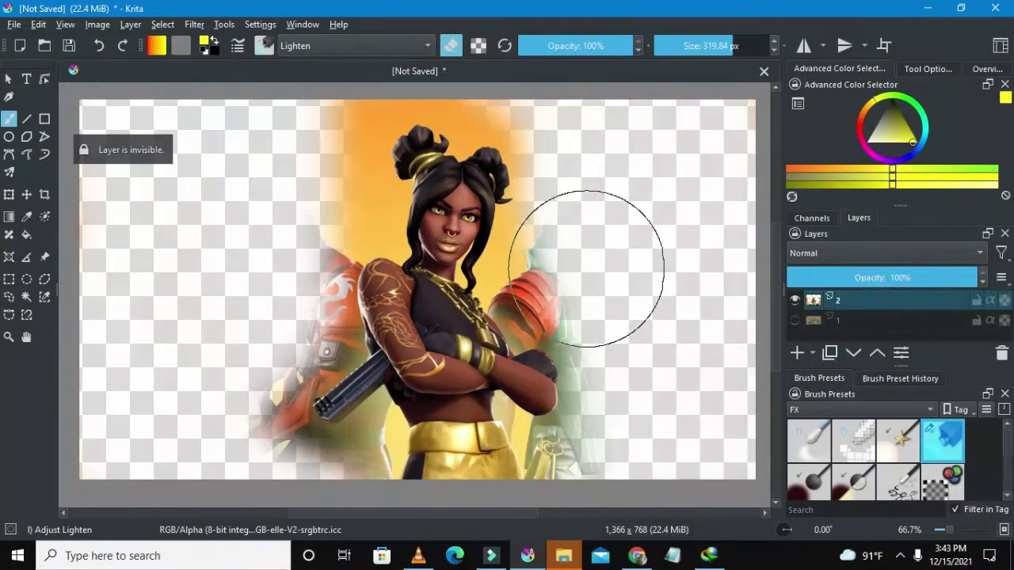
Step: Erase the leftover orange at the top and the red backpack, then fade the greenish area by the hip at about 50 px
mouse_move(543, 103)
left_mouse_down()
mouse_move(535, 68)
mouse_move(423, 45)
mouse_move(309, 103)
left_mouse_up()
mouse_move(278, 250)
left_mouse_down()
mouse_move(293, 309)
mouse_move(302, 278)
mouse_move(224, 461)
left_mouse_up()
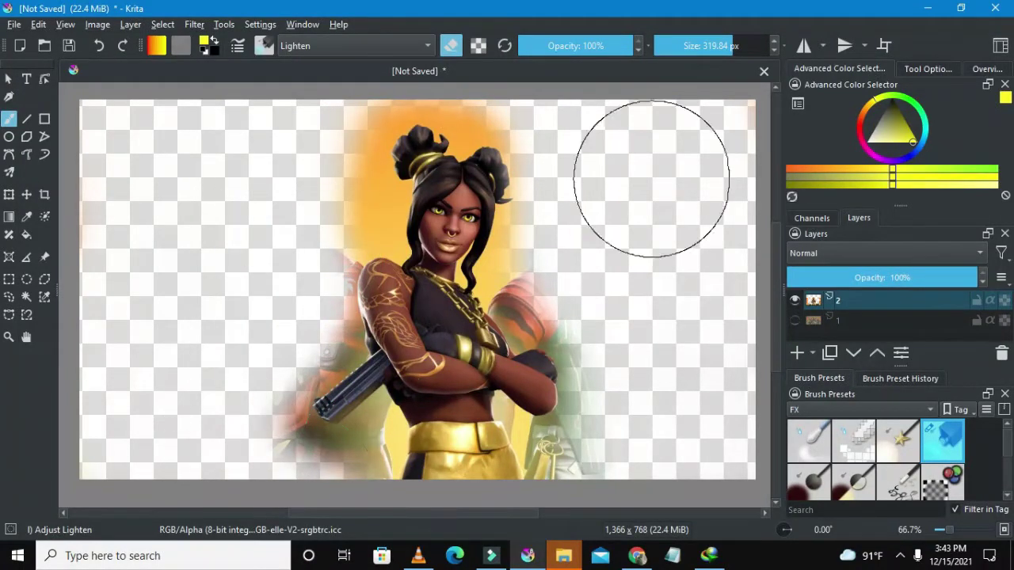
mouse_move(695, 45)
left_mouse_down()
mouse_move(682, 46)
mouse_move(705, 45)
left_mouse_up()
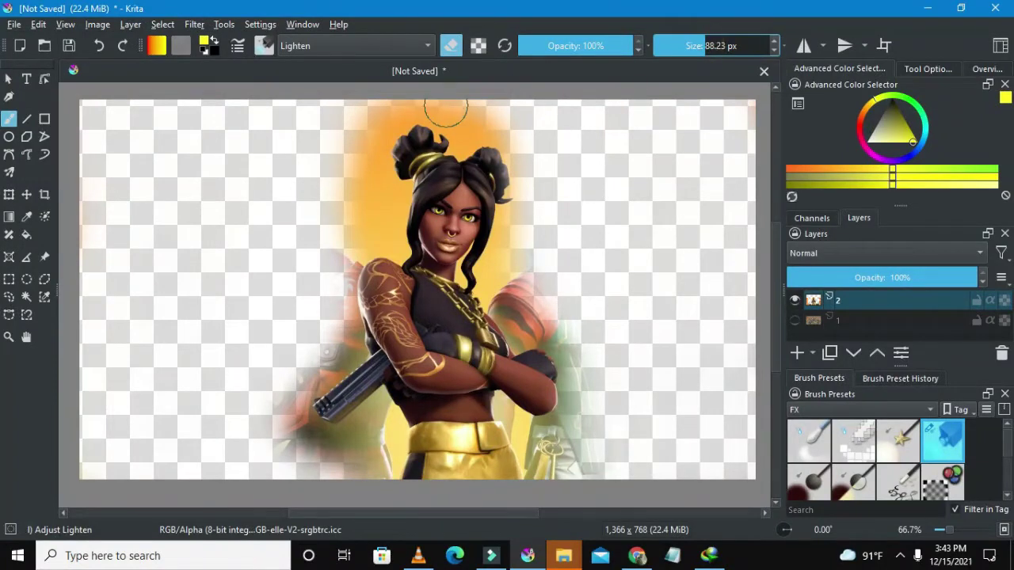
mouse_move(552, 447)
left_mouse_down()
mouse_move(570, 488)
mouse_move(535, 443)
left_mouse_up()
mouse_move(551, 479)
left_mouse_down()
mouse_move(576, 410)
mouse_move(582, 346)
mouse_move(532, 308)
mouse_move(516, 278)
mouse_move(524, 323)
mouse_move(551, 331)
left_mouse_up()
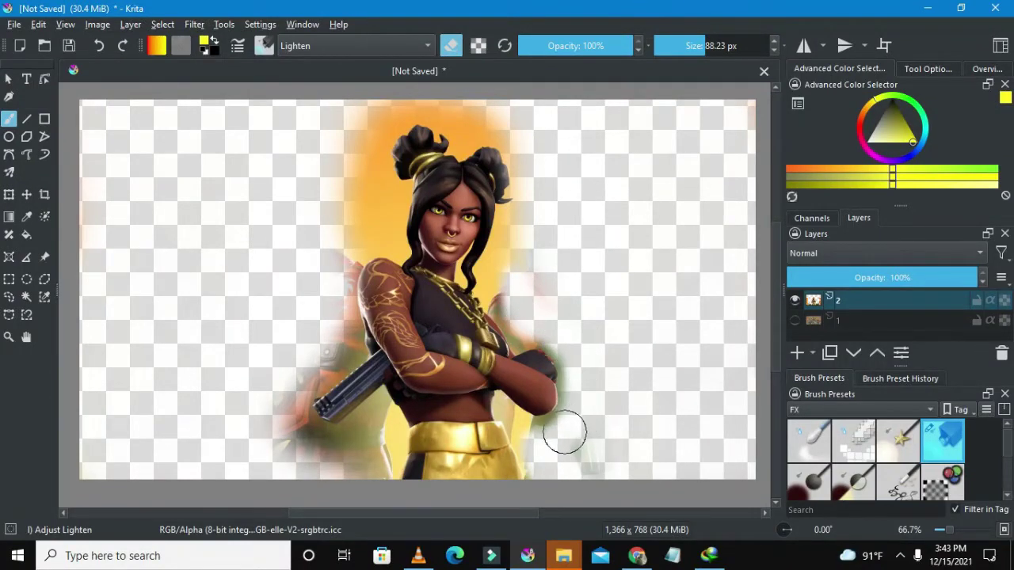
Step: Lighten the haze beside the hip, then brighten the lower-left edge at 176.84 px
left_click_drag(564, 433, 524, 434)
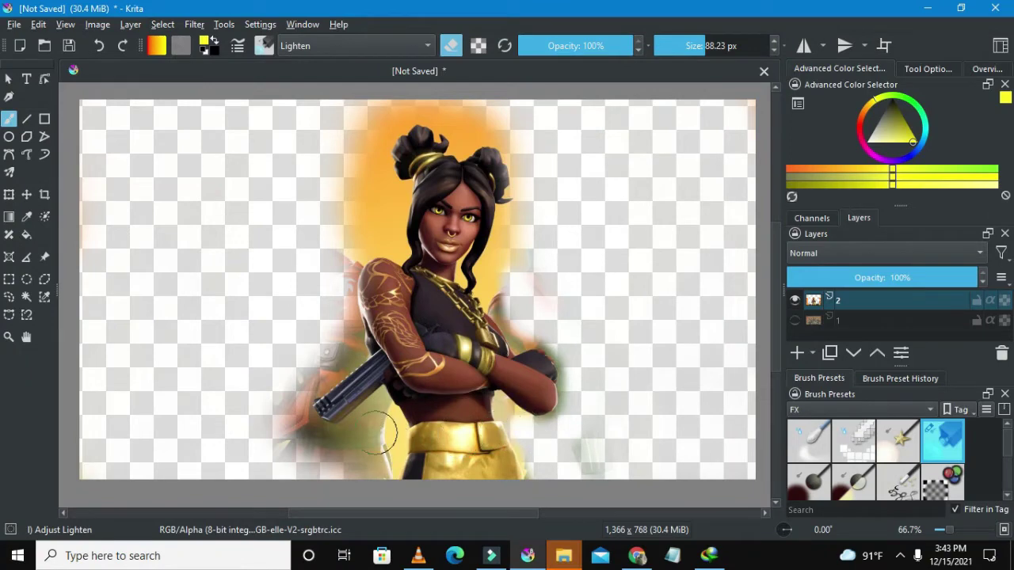
left_click_drag(689, 48, 710, 45)
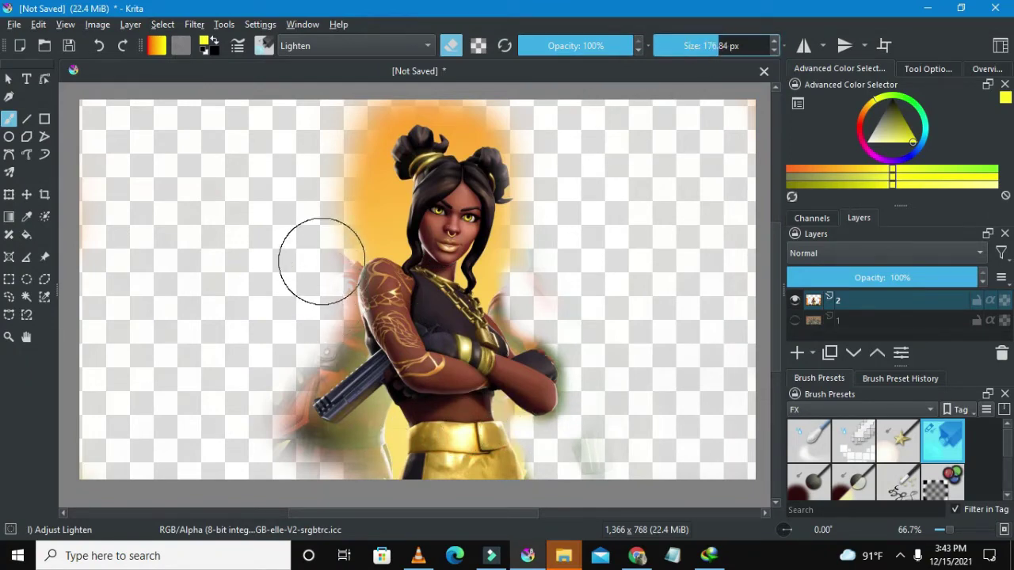
mouse_move(320, 309)
left_mouse_down()
mouse_move(287, 378)
mouse_move(261, 397)
mouse_move(286, 473)
mouse_move(350, 461)
mouse_move(363, 443)
mouse_move(369, 456)
mouse_move(373, 439)
mouse_move(341, 454)
mouse_move(307, 446)
mouse_move(287, 431)
mouse_move(278, 390)
mouse_move(315, 327)
mouse_move(333, 215)
mouse_move(324, 343)
mouse_move(260, 429)
mouse_move(299, 474)
mouse_move(353, 479)
mouse_move(386, 453)
mouse_move(510, 290)
mouse_move(434, 195)
mouse_move(297, 103)
left_mouse_up()
Step: Undo the last two strokes, then lighten the halo right of the arm and left of the belt
left_click(110, 48)
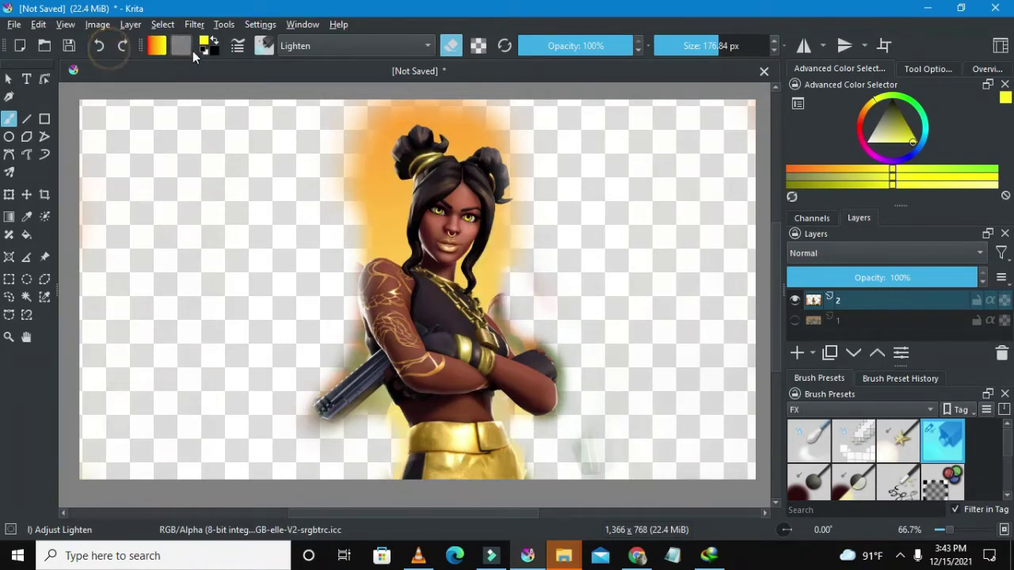
left_click(713, 45)
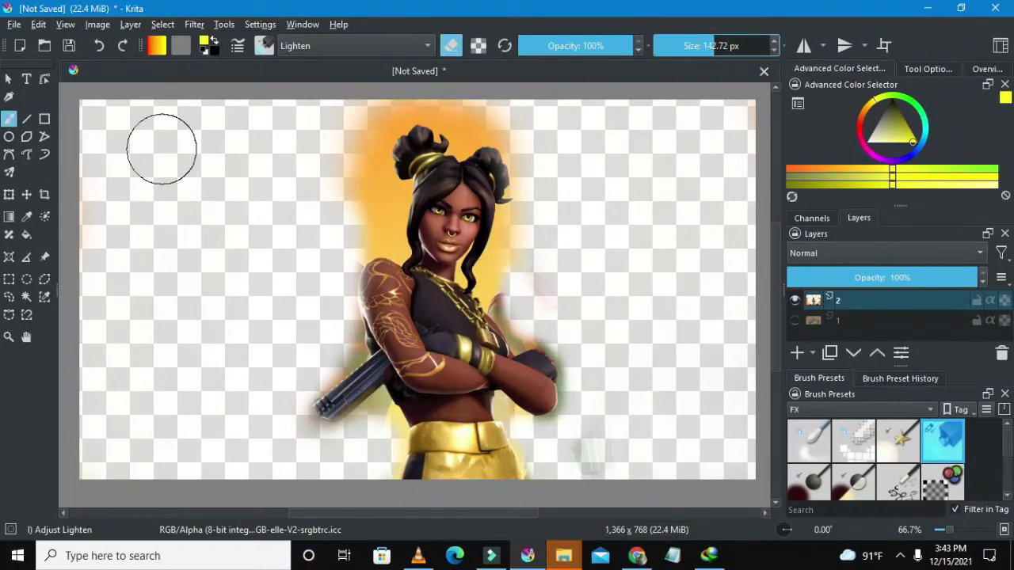
left_click(99, 46)
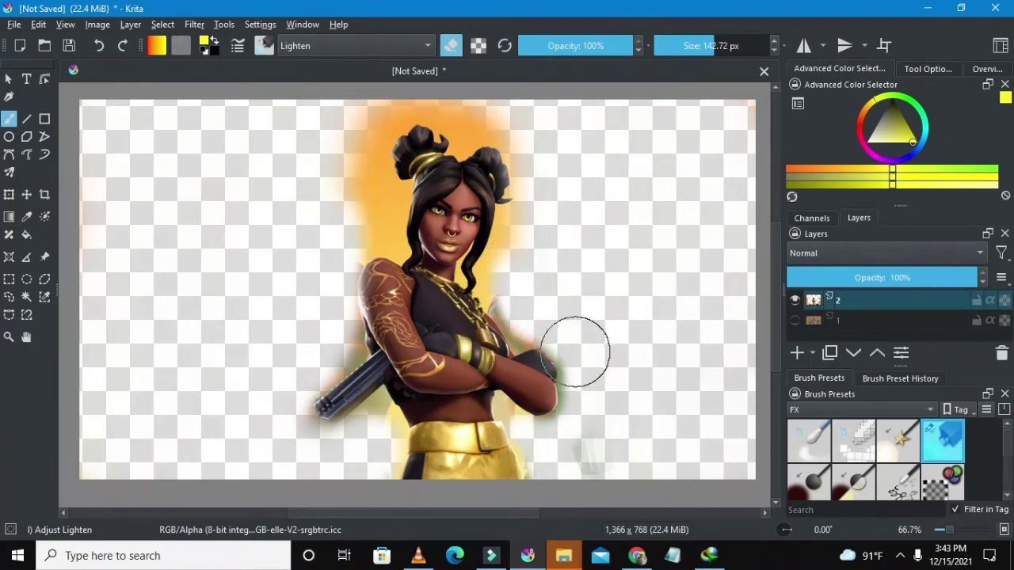
mouse_move(575, 352)
left_mouse_down()
mouse_move(594, 414)
mouse_move(578, 430)
mouse_move(591, 371)
mouse_move(581, 423)
mouse_move(560, 441)
left_mouse_up()
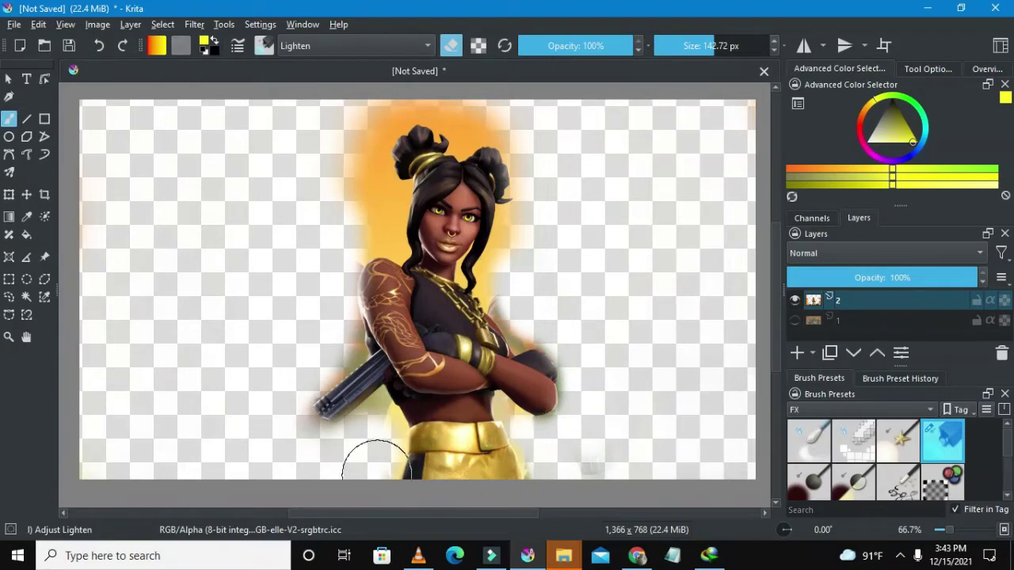
mouse_move(374, 454)
left_mouse_down()
mouse_move(333, 356)
mouse_move(333, 328)
mouse_move(328, 356)
mouse_move(287, 378)
left_mouse_up()
Step: At about 92 px, lighten the shadow and halo along the shoulder edge
left_click_drag(697, 47, 703, 48)
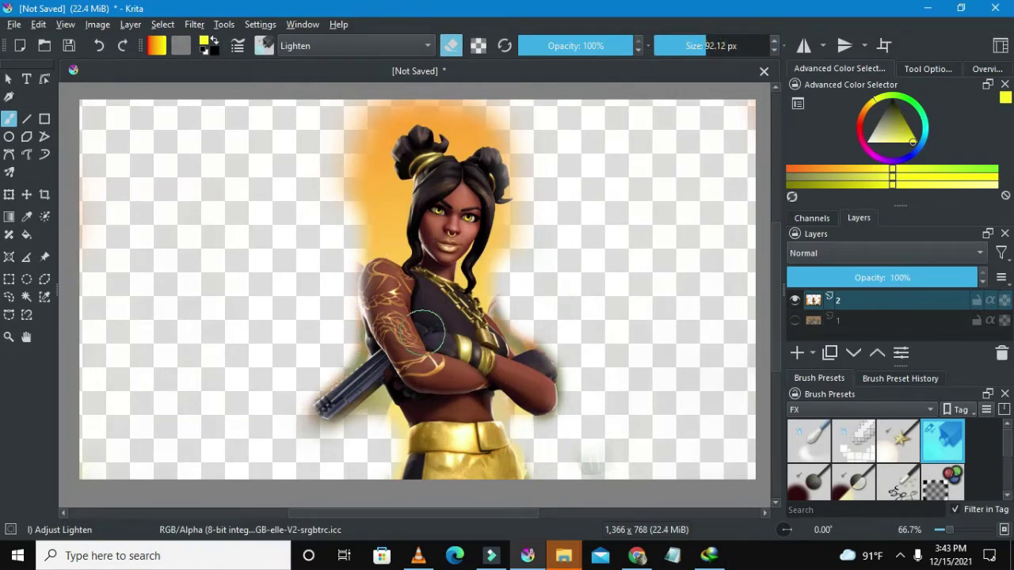
left_click_drag(505, 293, 526, 331)
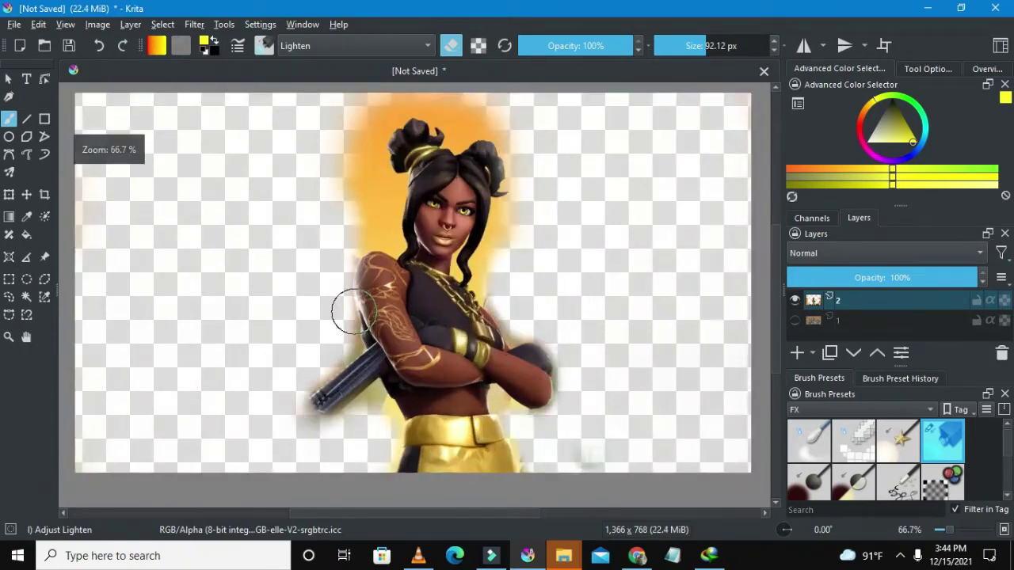
scroll(335, 313, "up", 1)
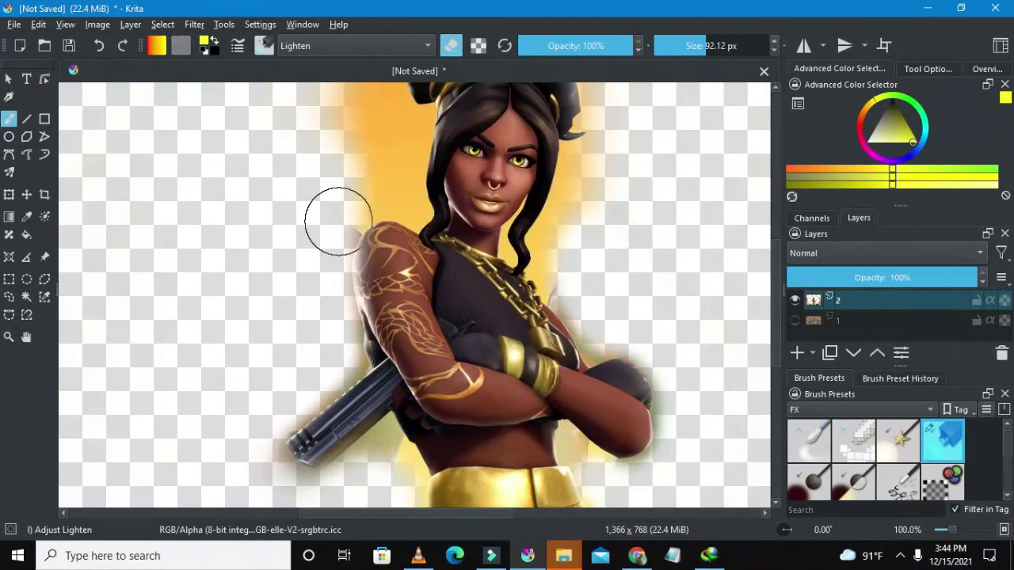
mouse_move(335, 193)
left_mouse_down()
mouse_move(327, 228)
mouse_move(335, 209)
left_mouse_up()
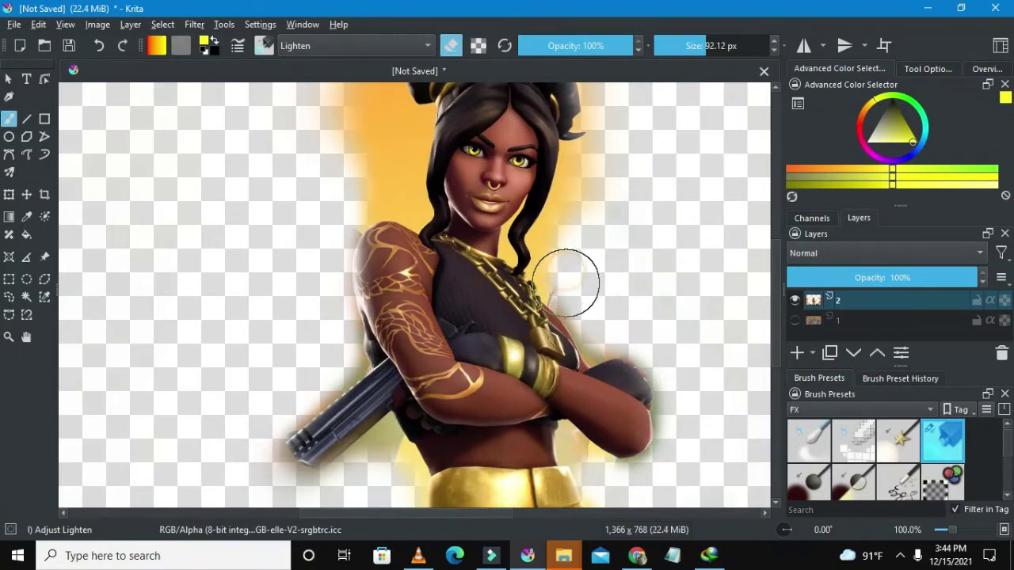
scroll(579, 287, "down", 1)
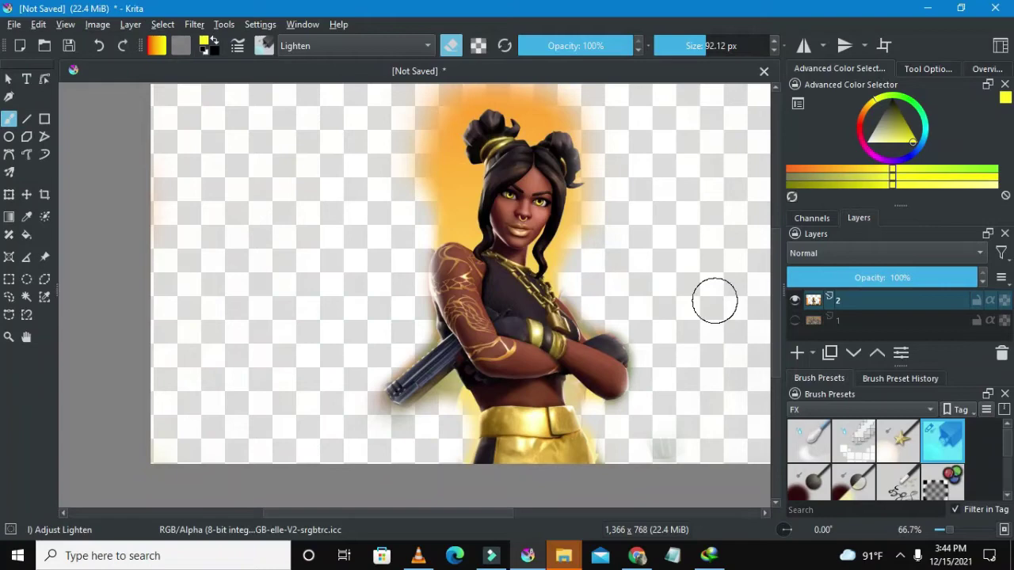
Step: Make the blurred background on layer 1 visible again
left_click(828, 321)
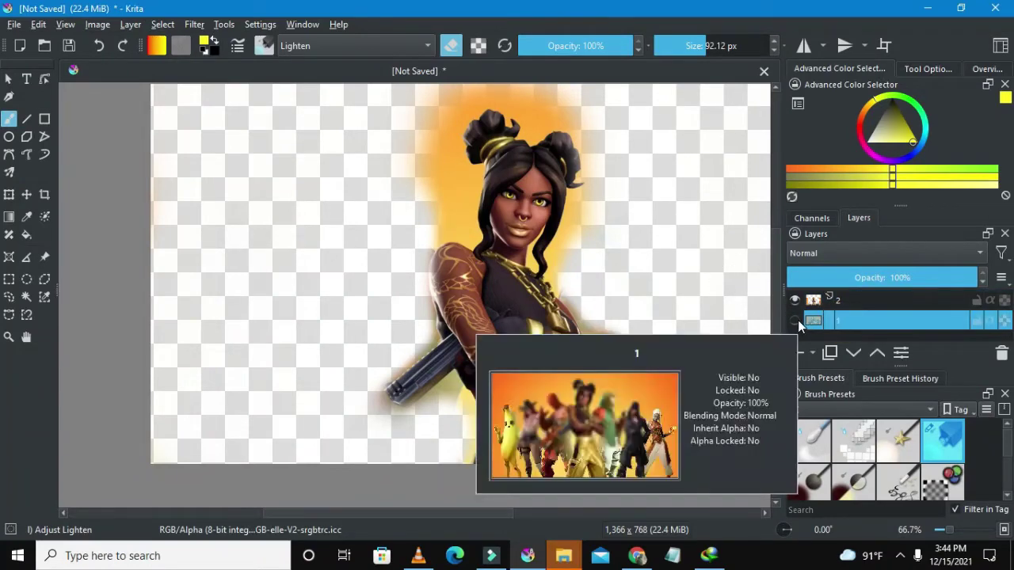
left_click(794, 320)
scroll(643, 220, "down", 1)
scroll(644, 221, "down", 1)
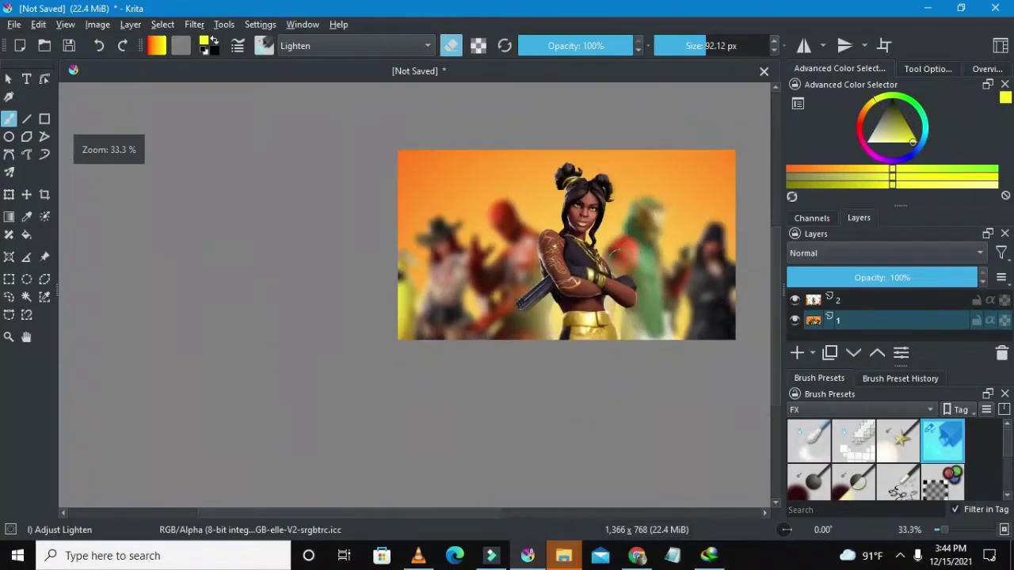
scroll(586, 237, "up", 3)
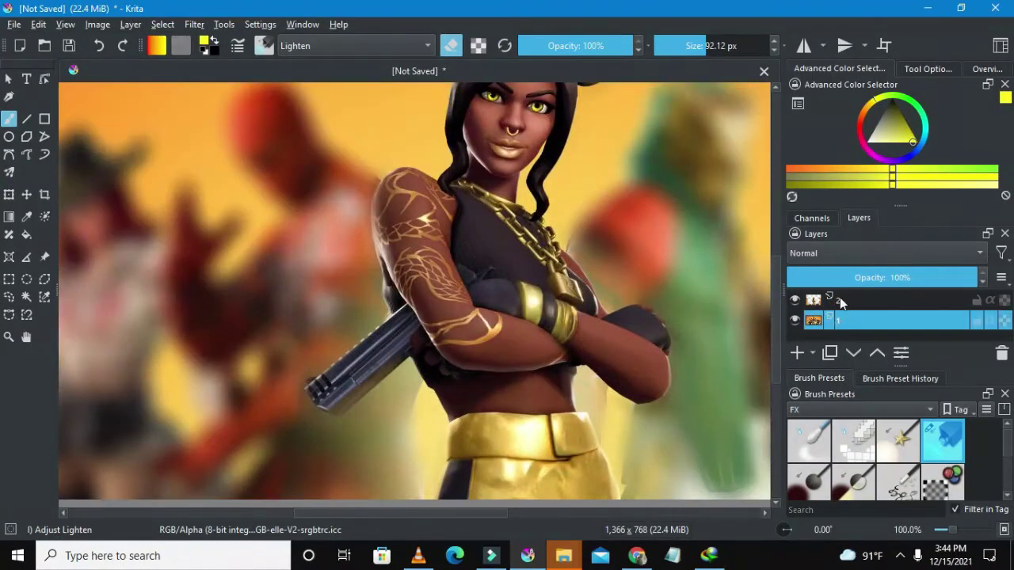
Step: On layer 2, soften the halo around the chest, chain and below the gun
left_click(865, 297)
mouse_move(594, 235)
left_mouse_down()
mouse_move(600, 214)
mouse_move(593, 227)
mouse_move(578, 223)
mouse_move(600, 227)
mouse_move(607, 249)
left_mouse_up()
scroll(606, 249, "down", 3)
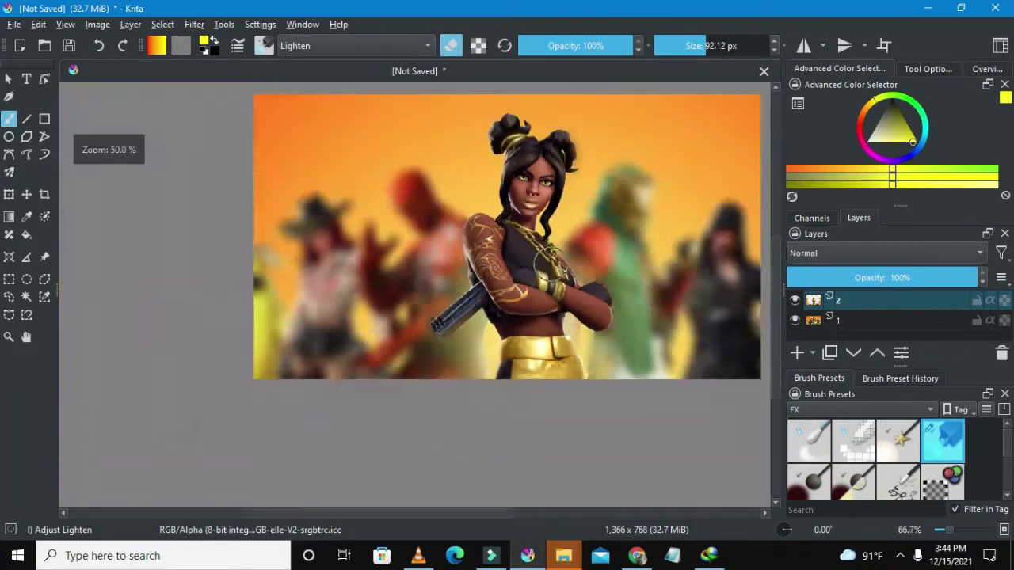
scroll(471, 207, "up", 3)
mouse_move(472, 208)
left_mouse_down()
mouse_move(485, 302)
mouse_move(483, 205)
mouse_move(671, 256)
mouse_move(688, 231)
mouse_move(718, 278)
mouse_move(707, 218)
left_mouse_up()
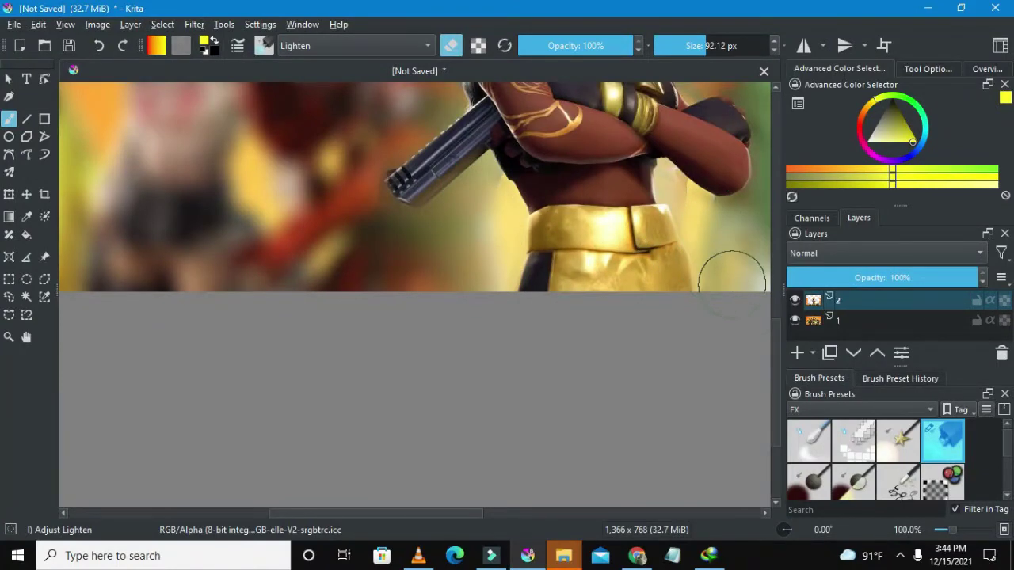
scroll(728, 273, "down", 4)
left_click_drag(459, 513, 528, 510)
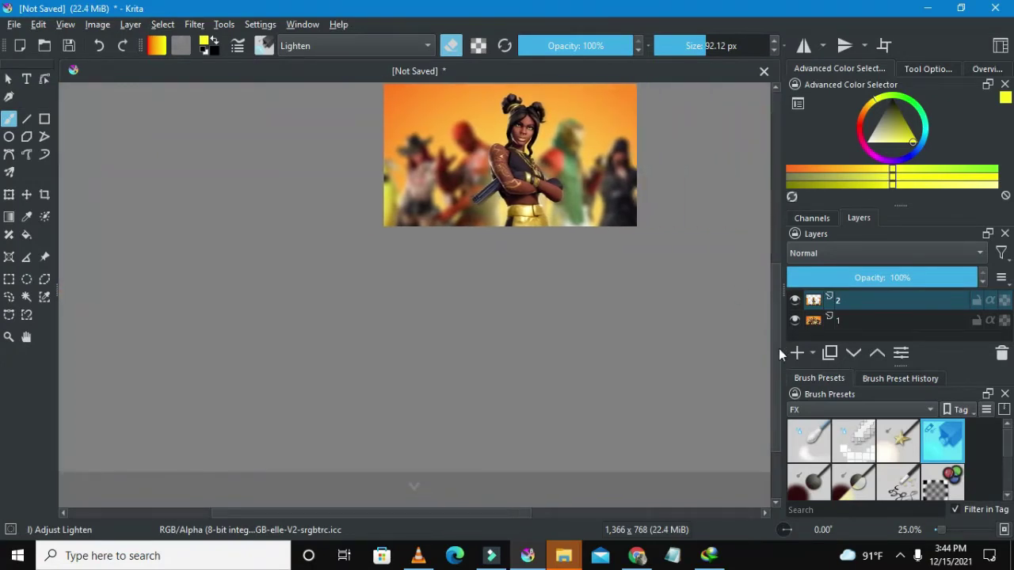
scroll(584, 209, "up", 3)
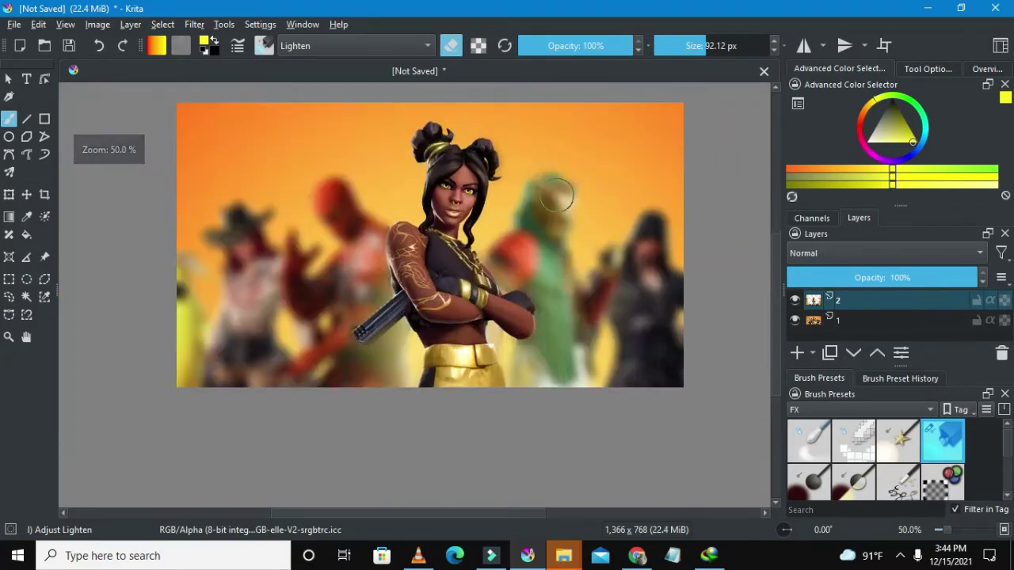
scroll(556, 196, "up", 1)
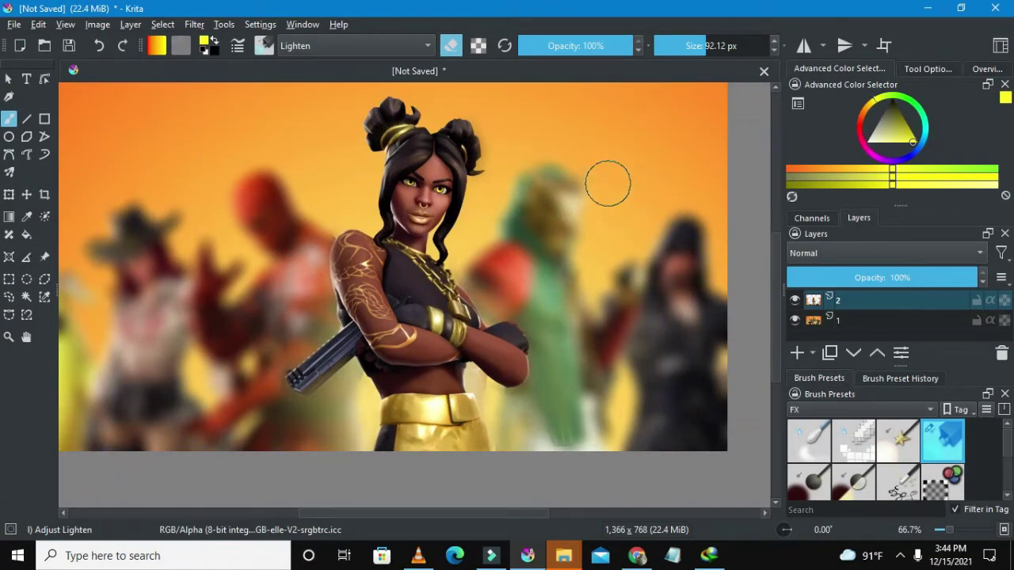
scroll(401, 172, "down", 1)
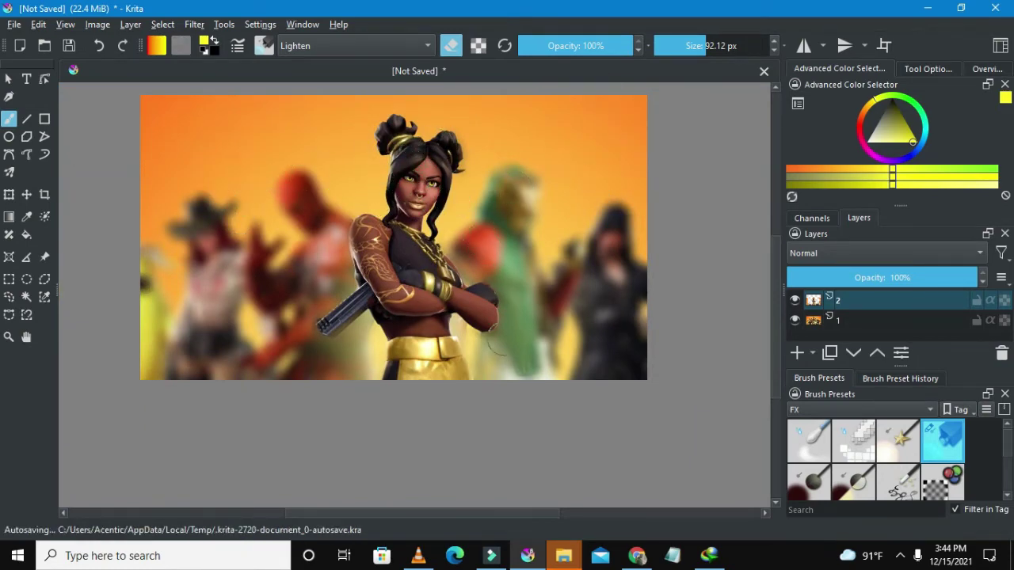
Step: Lighten the remaining halo near the gun and upper arm, zooming in and out to check
mouse_move(773, 348)
left_mouse_down()
mouse_move(776, 323)
mouse_move(770, 333)
left_mouse_up()
scroll(362, 294, "up", 1)
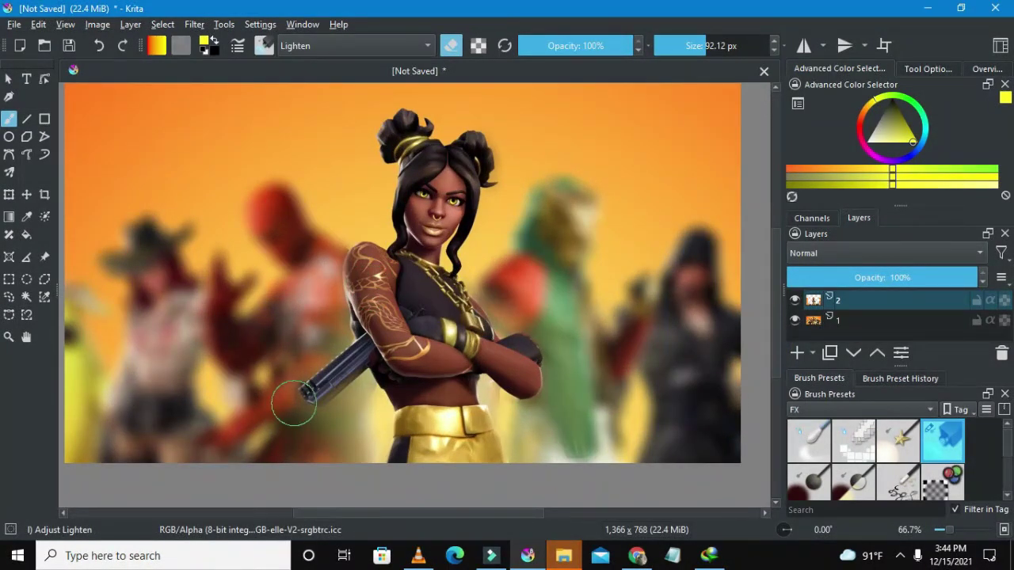
left_click_drag(419, 516, 408, 518)
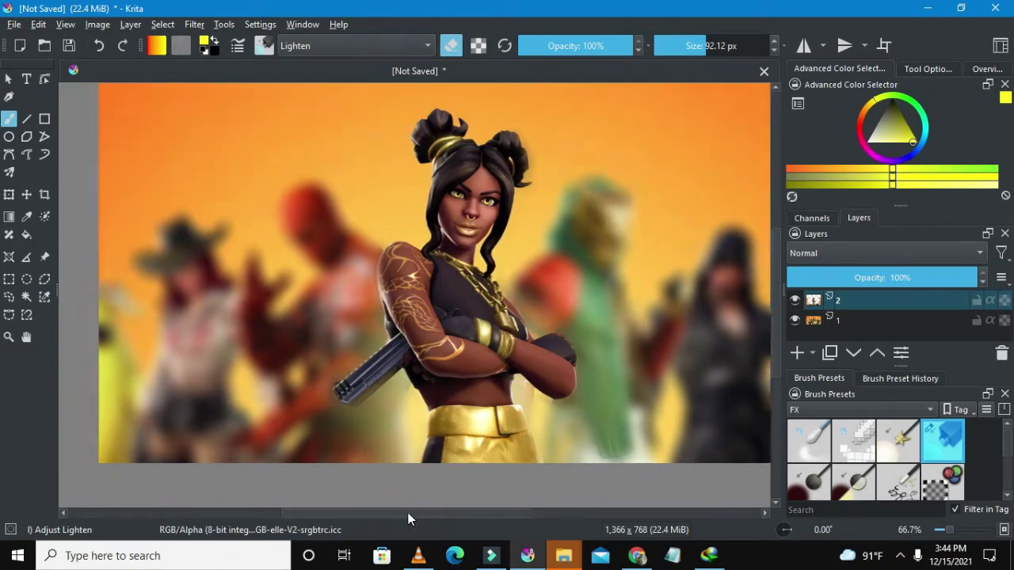
scroll(328, 407, "up", 1)
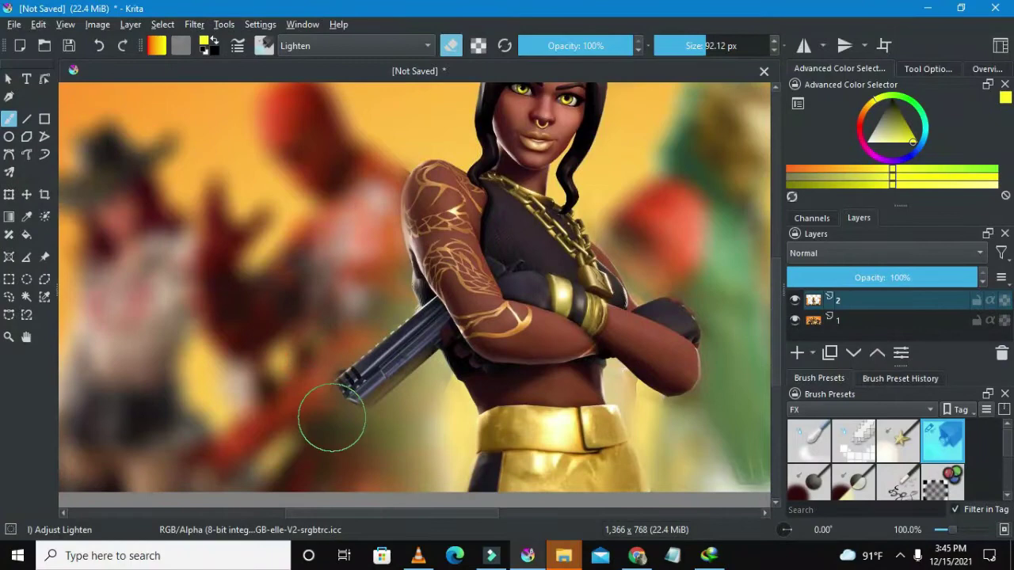
mouse_move(333, 349)
left_mouse_down()
mouse_move(328, 358)
mouse_move(445, 332)
left_mouse_up()
scroll(446, 333, "down", 1)
mouse_move(405, 515)
left_mouse_down()
mouse_move(449, 511)
mouse_move(391, 512)
left_mouse_up()
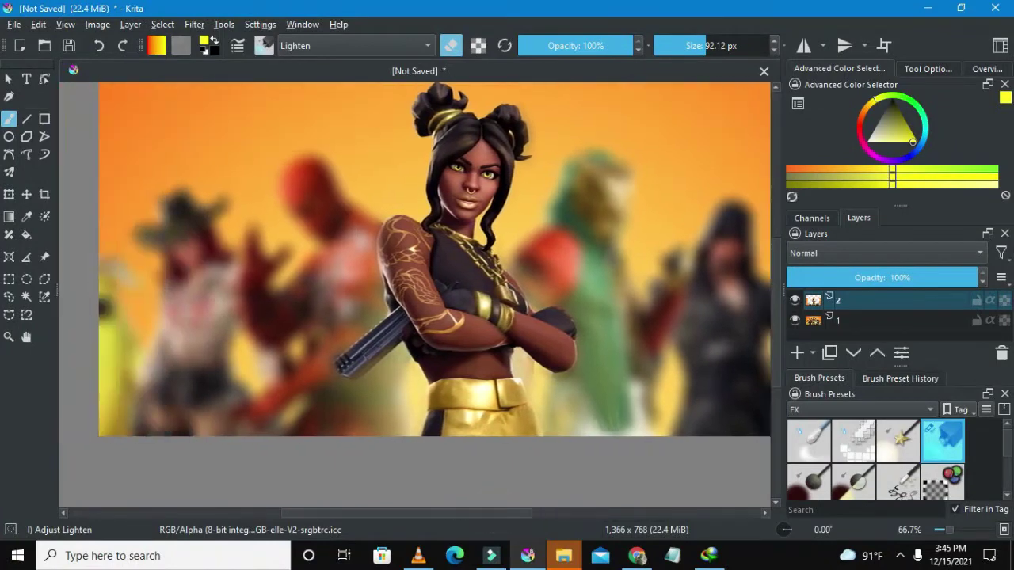
left_click_drag(775, 356, 774, 337)
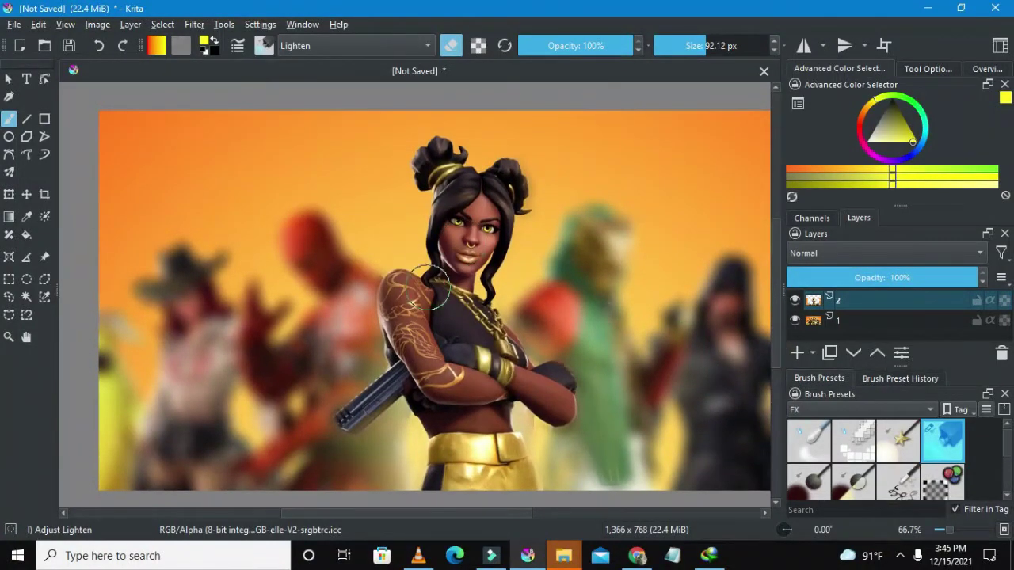
scroll(381, 371, "up", 4)
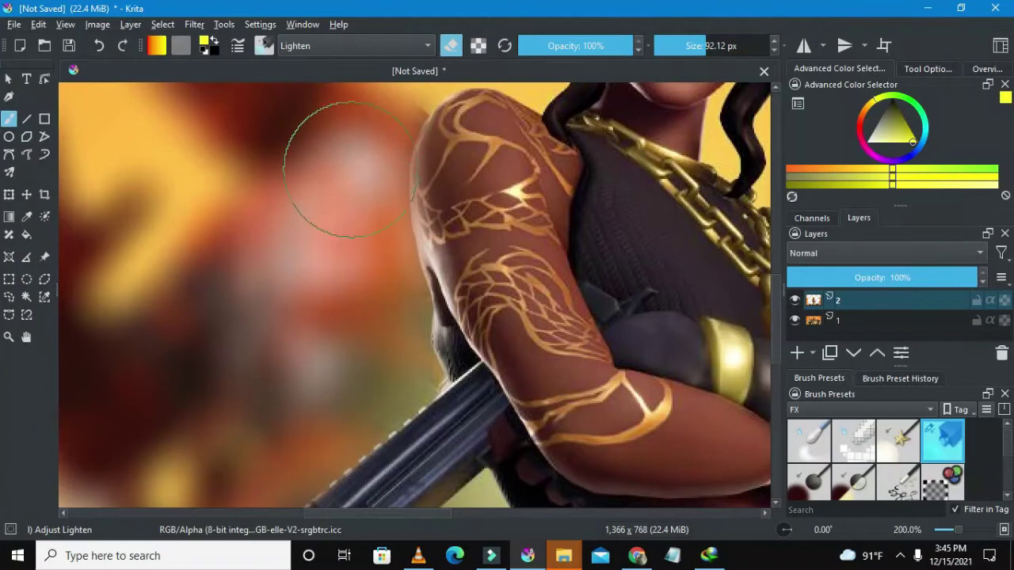
scroll(385, 266, "down", 2)
scroll(637, 208, "up", 2)
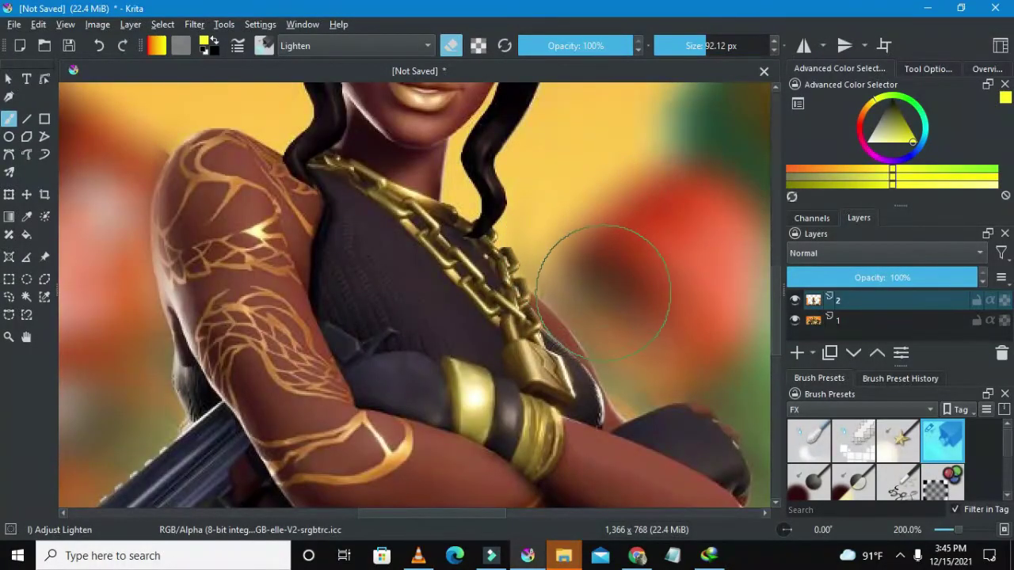
scroll(633, 326, "down", 2)
scroll(634, 326, "down", 1)
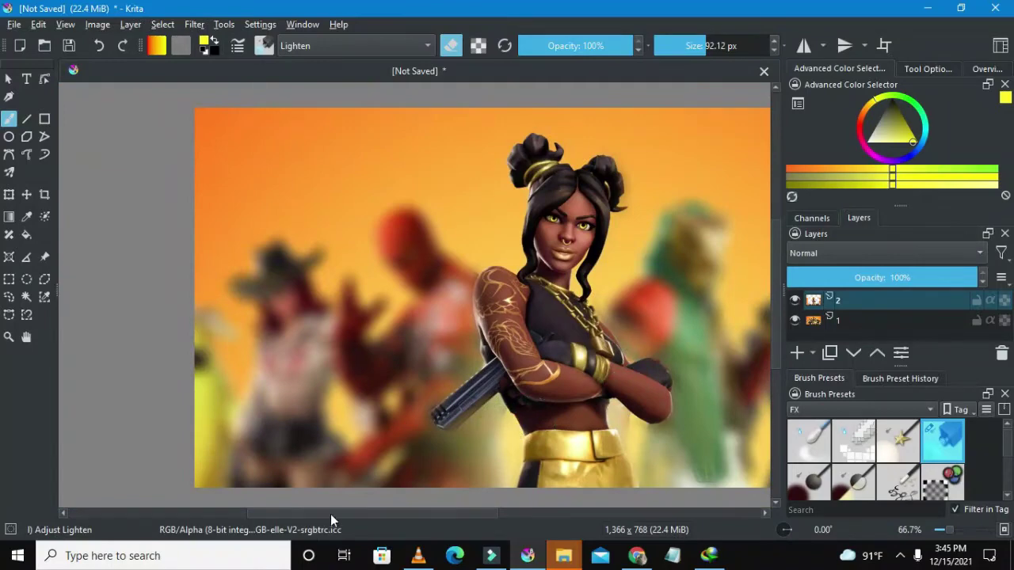
left_click_drag(348, 512, 396, 523)
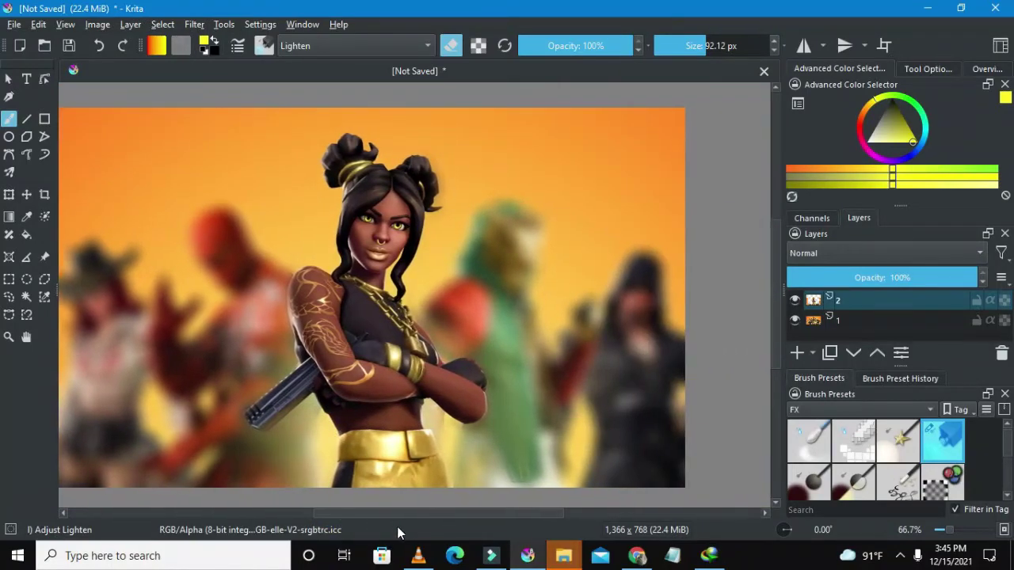
scroll(438, 453, "up", 2)
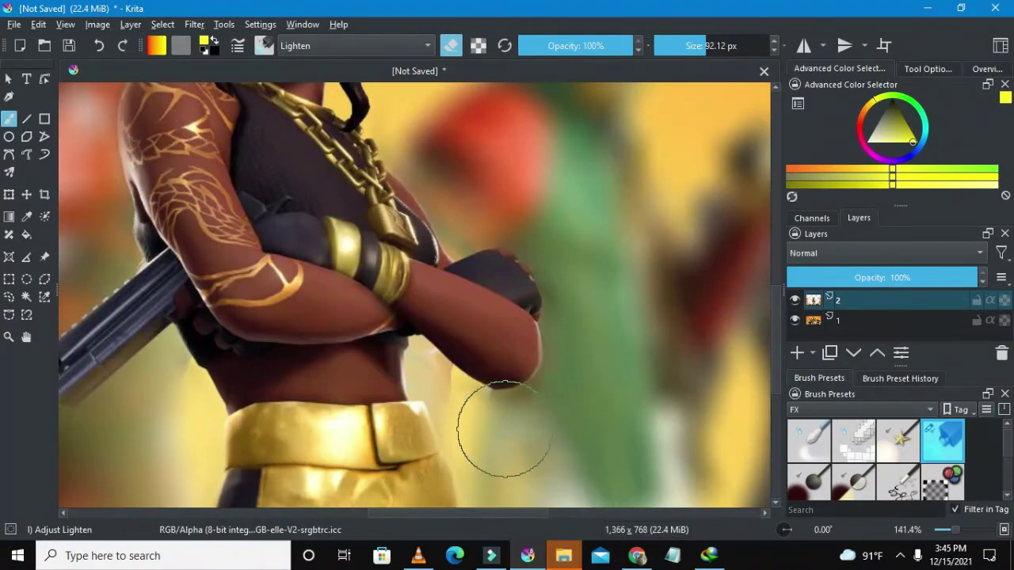
Step: Save the document as 'brah 4' in Krita document (*.kra) format
left_click(13, 24)
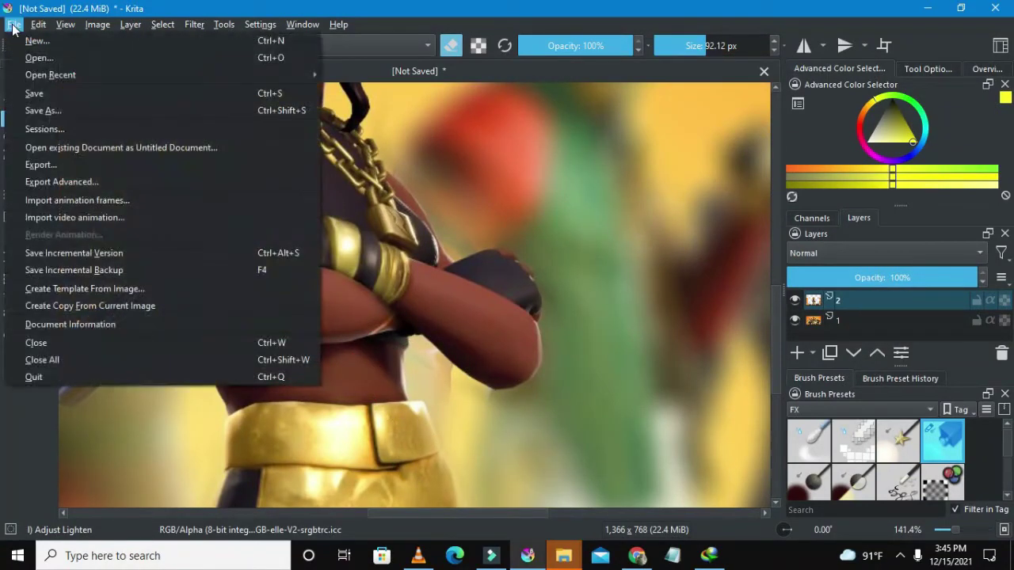
left_click(61, 110)
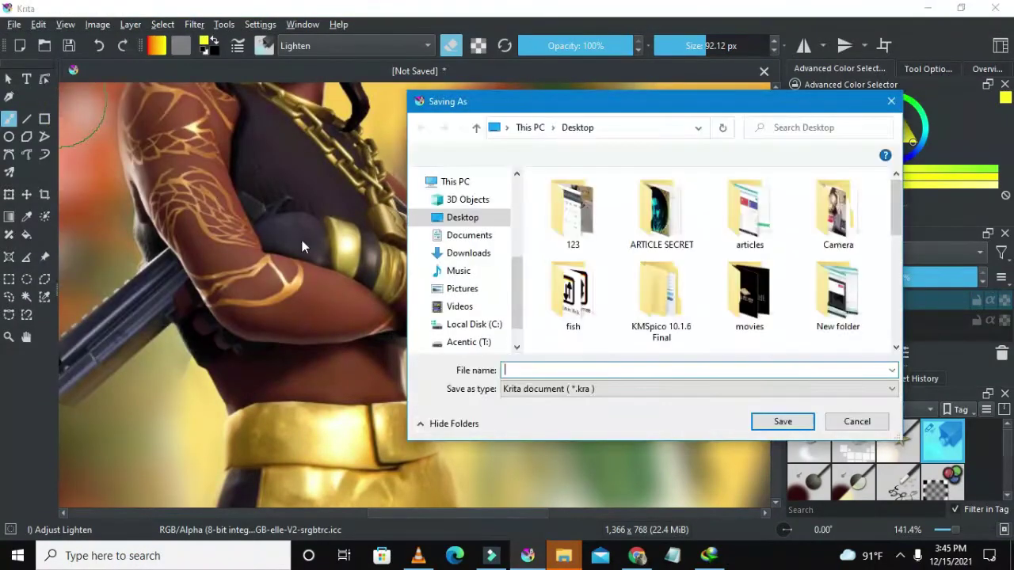
left_click(542, 373)
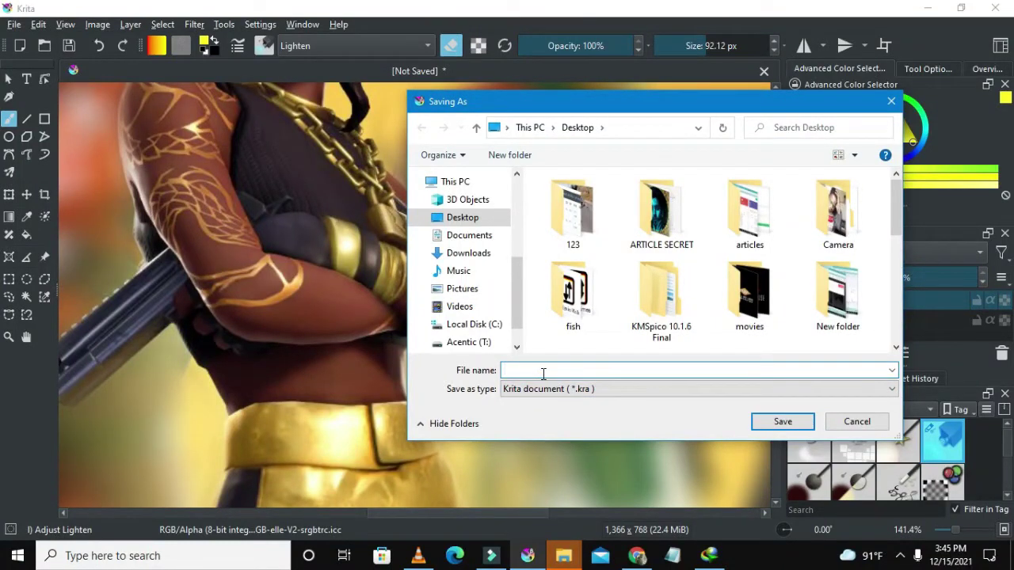
type("brah")
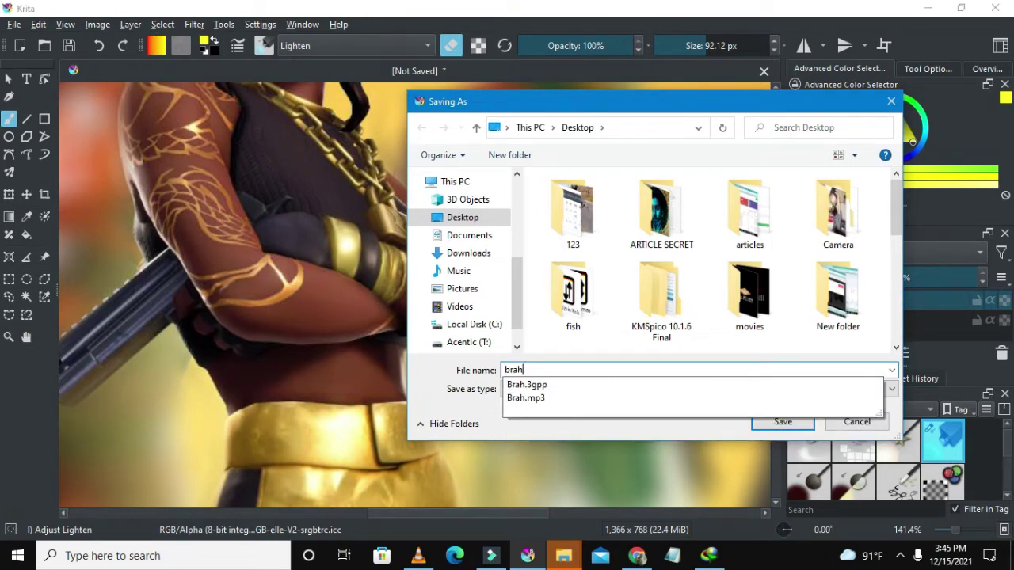
key("Escape")
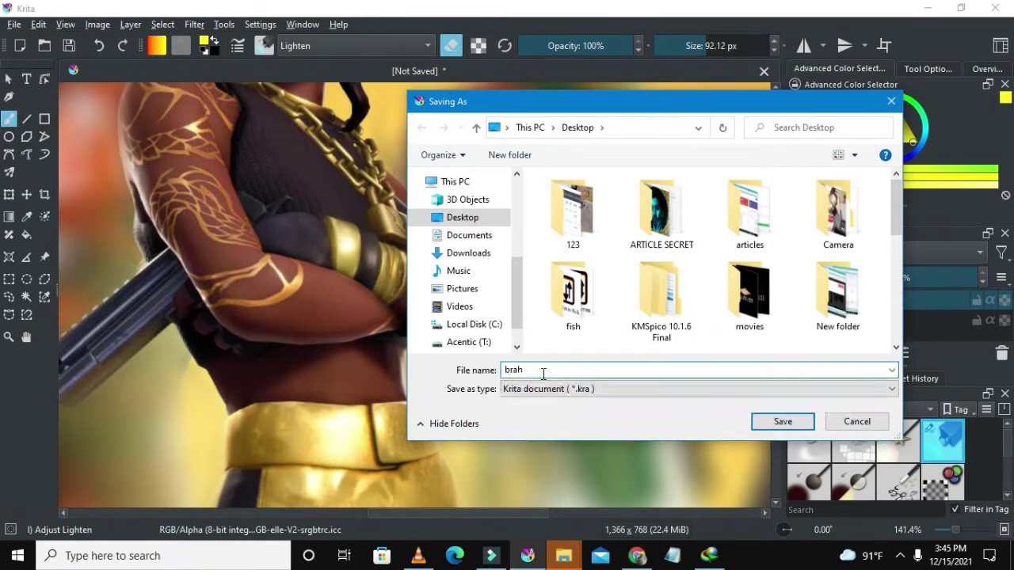
type("4")
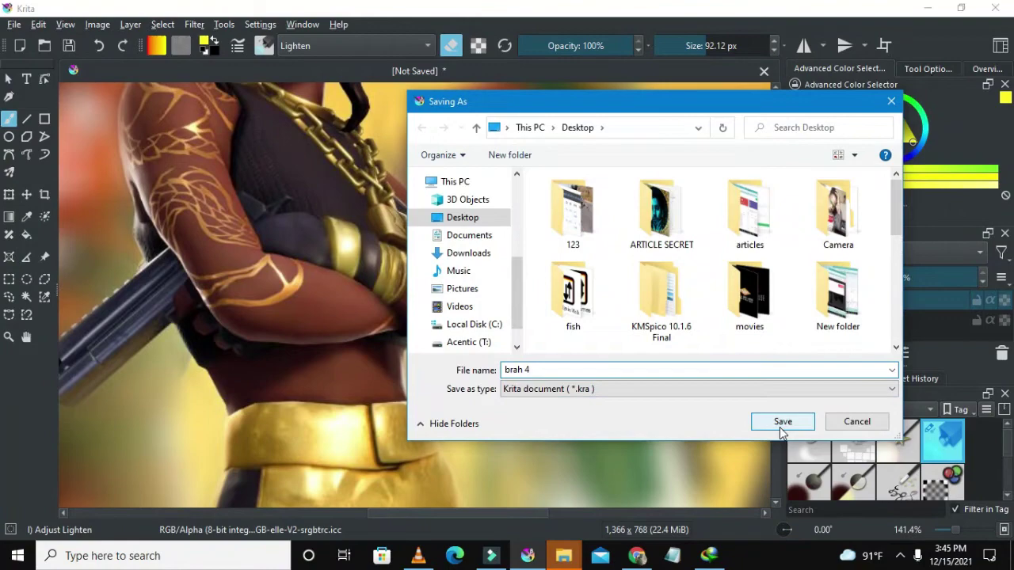
left_click(782, 421)
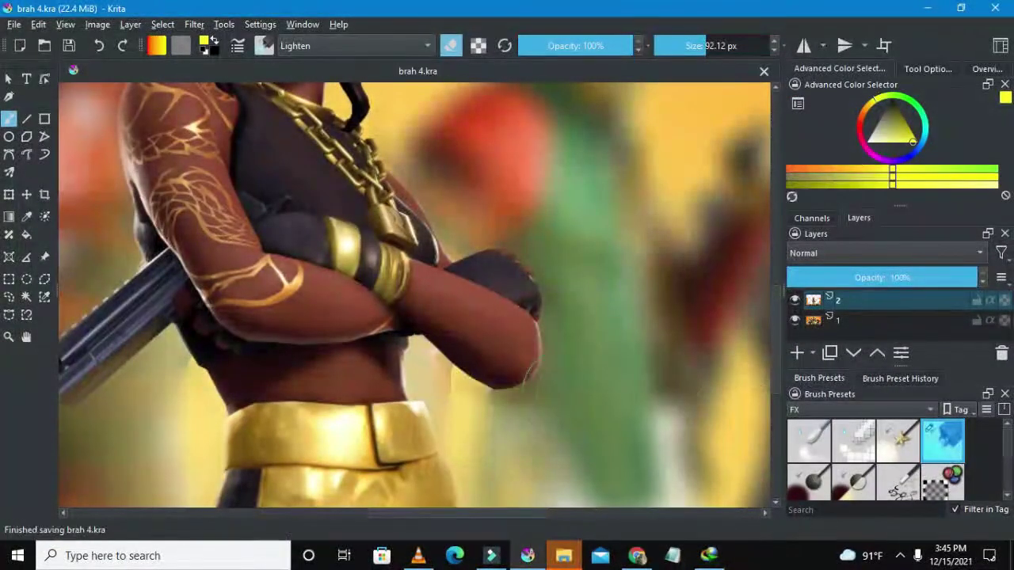
Step: Minimize Krita and the browser, then rename the original Fortnite wallpaper image on the desktop to bra5
scroll(511, 360, "down", 4)
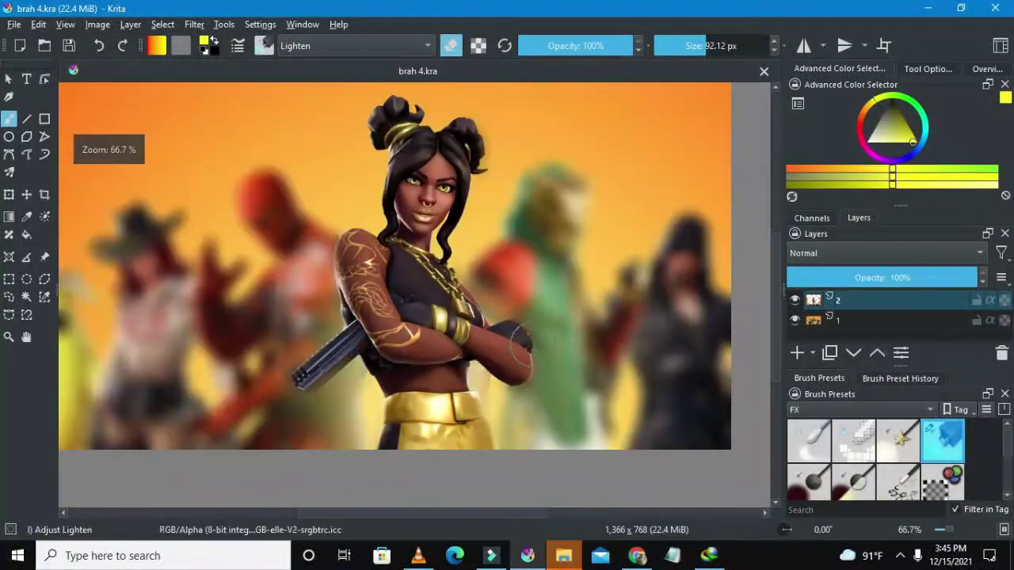
left_click(928, 9)
left_click(930, 11)
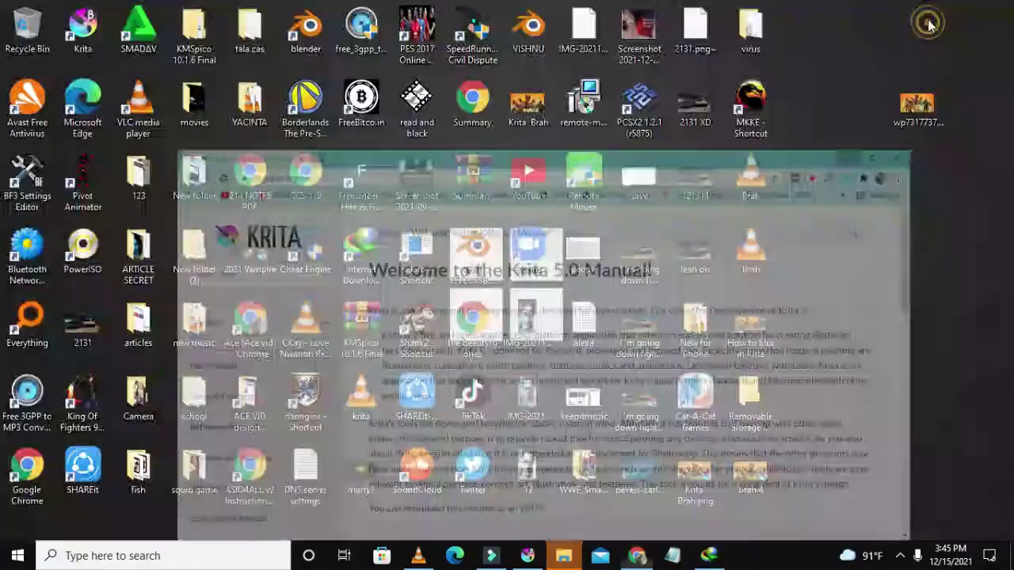
left_click(920, 117)
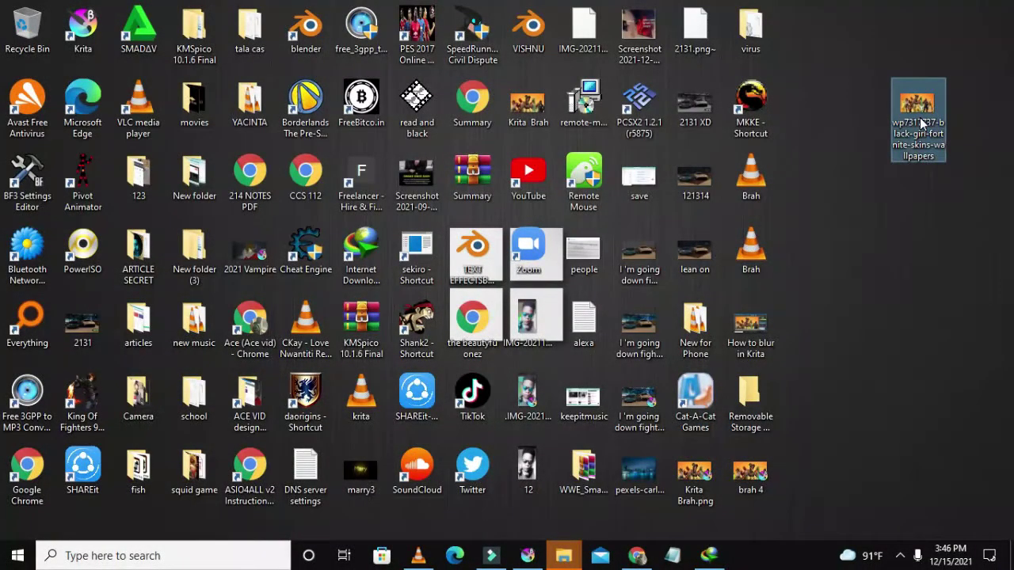
left_click(920, 120)
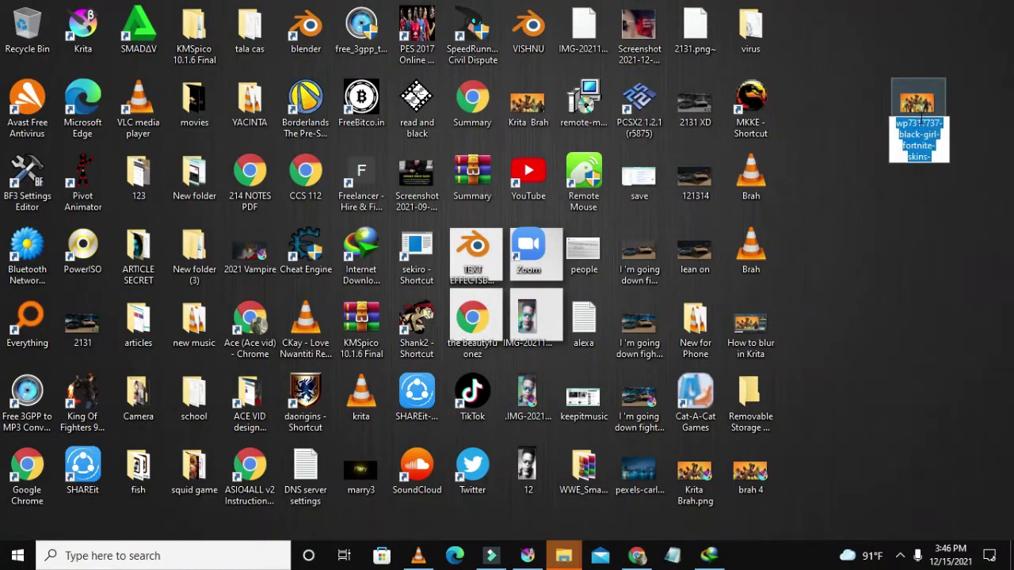
type("bra5")
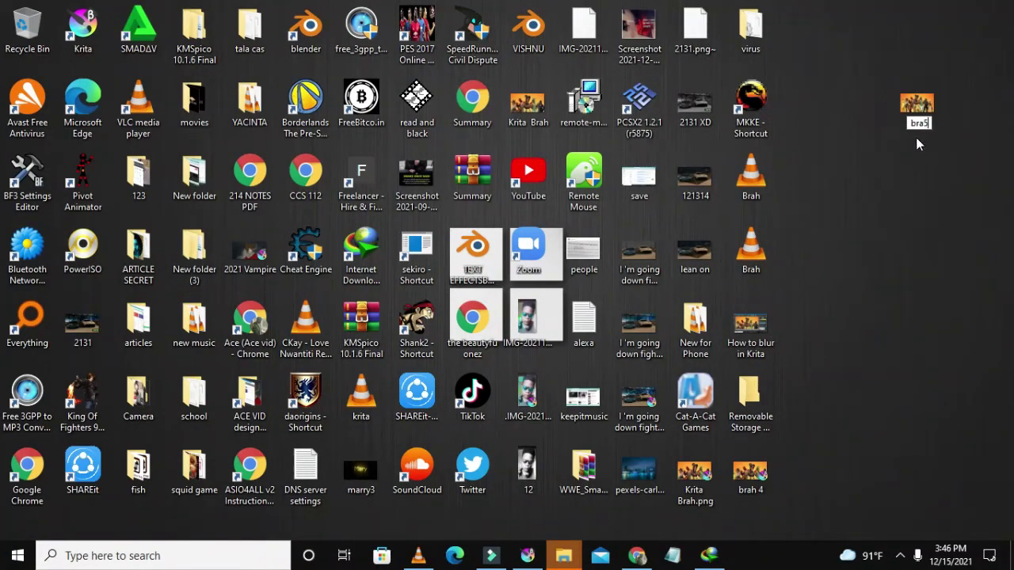
left_click(637, 555)
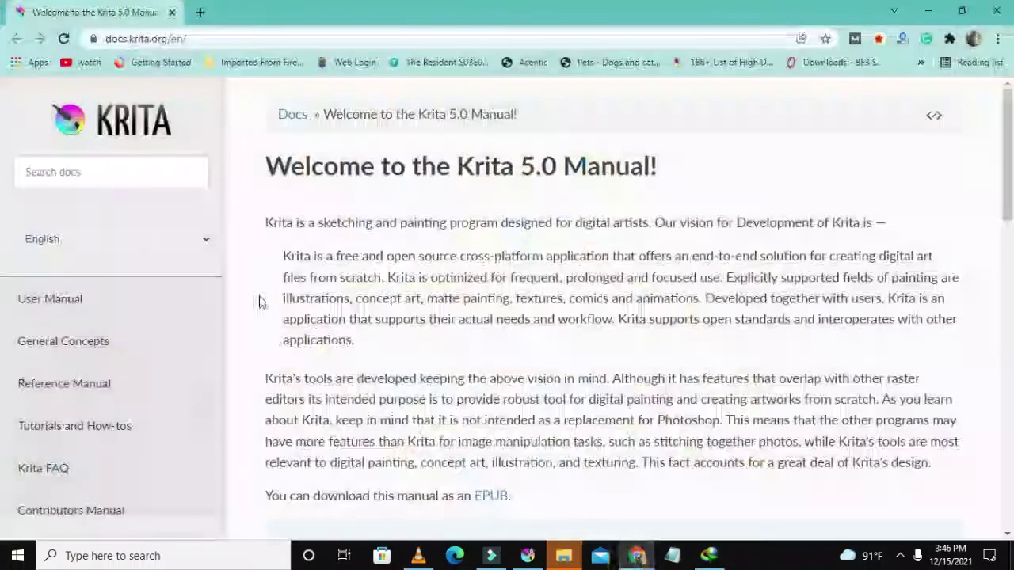
Step: Save the wallpaper as brah 4.png, choosing PNG image and accepting the default PNG options
left_click(528, 555)
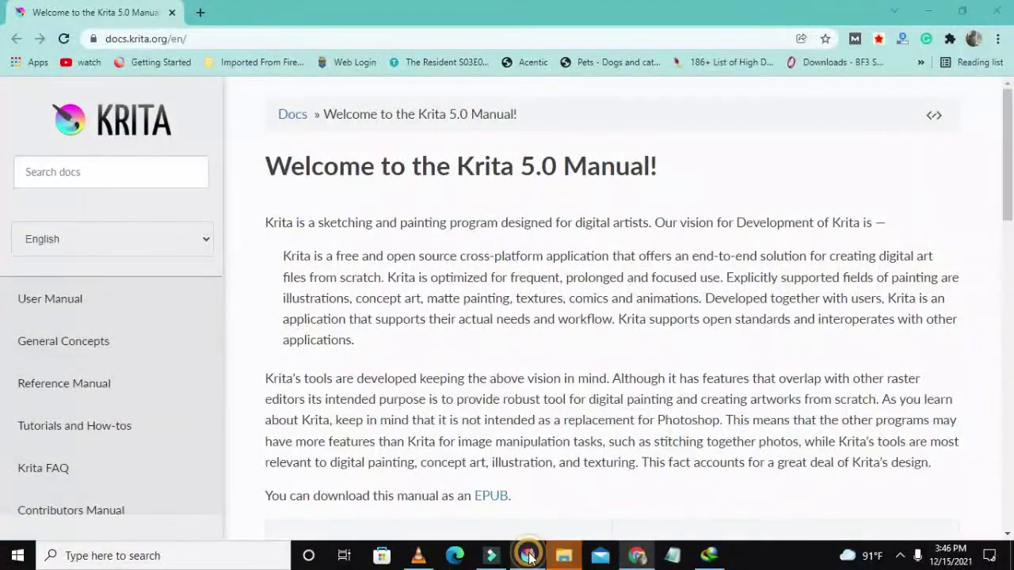
left_click(14, 24)
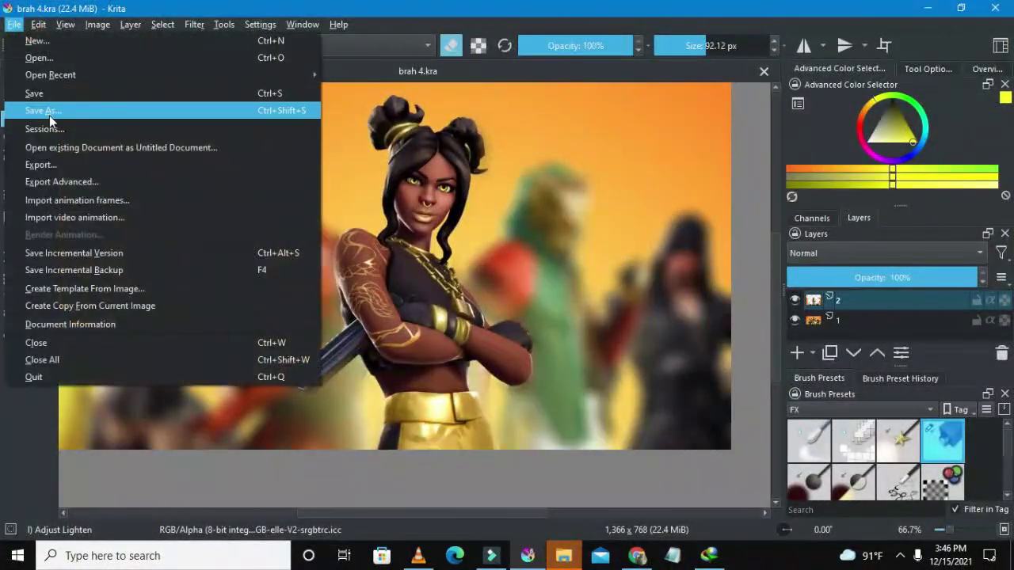
left_click(49, 115)
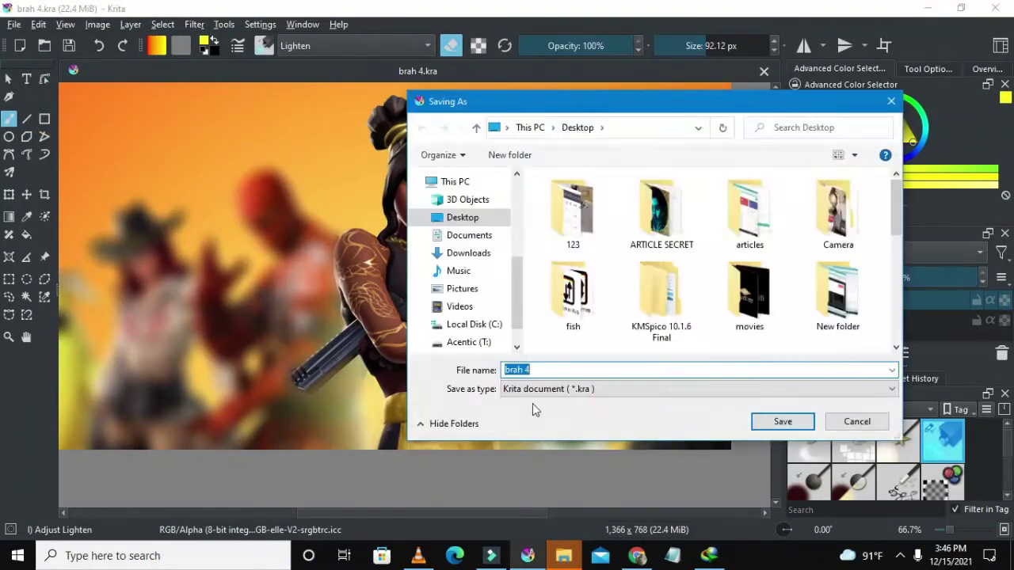
left_click(559, 389)
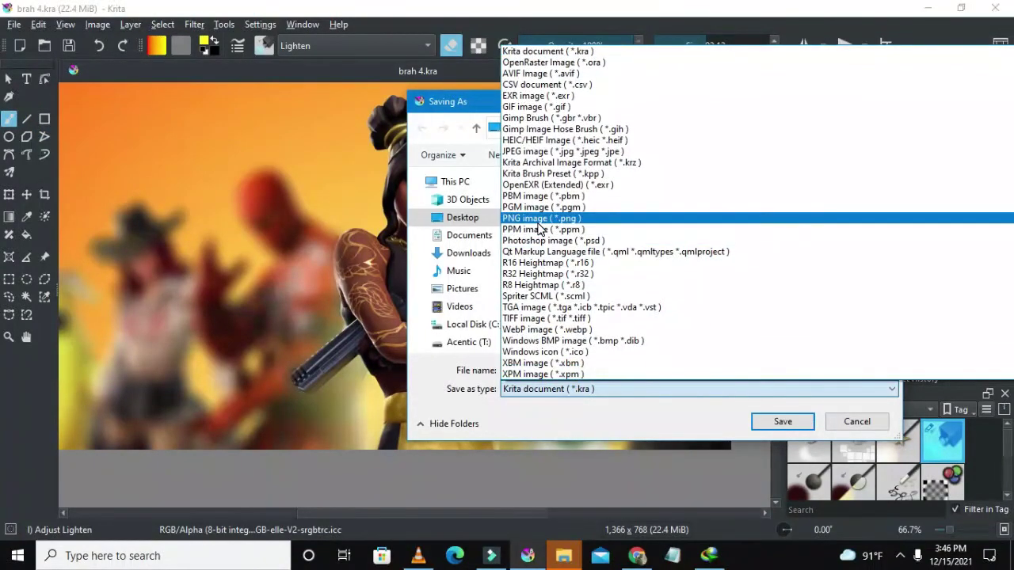
left_click(539, 220)
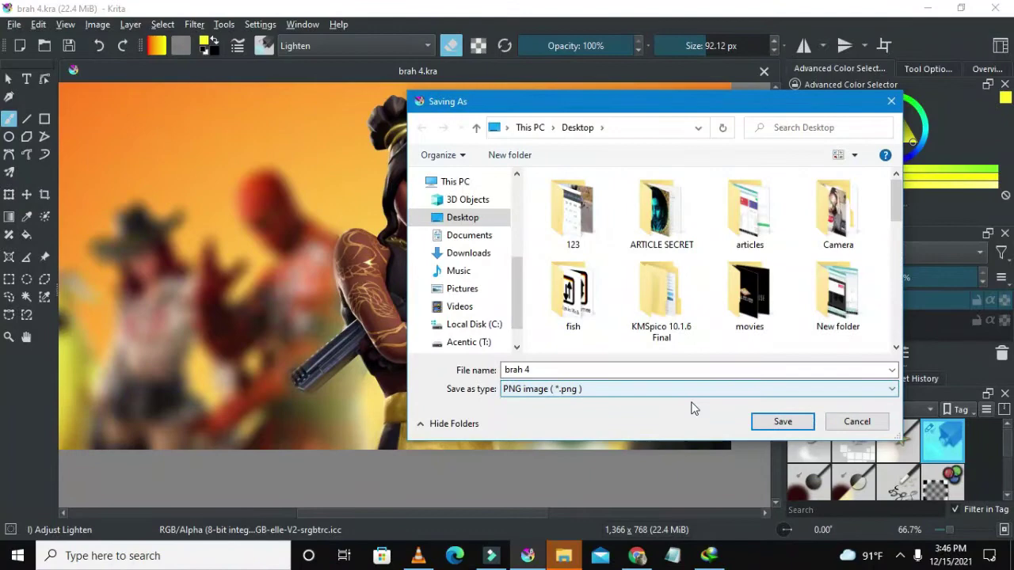
left_click(778, 422)
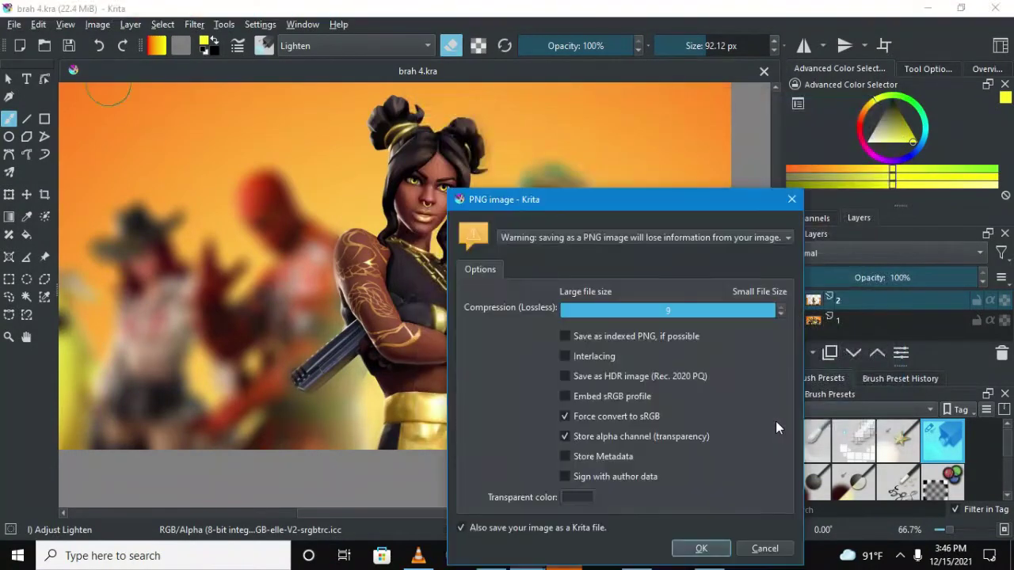
left_click_drag(574, 198, 560, 93)
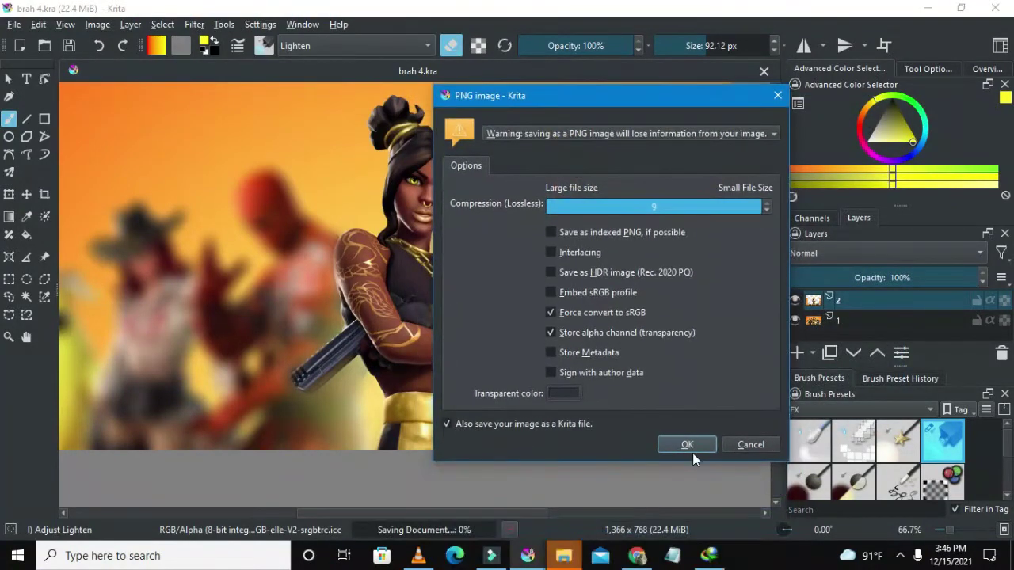
left_click(691, 447)
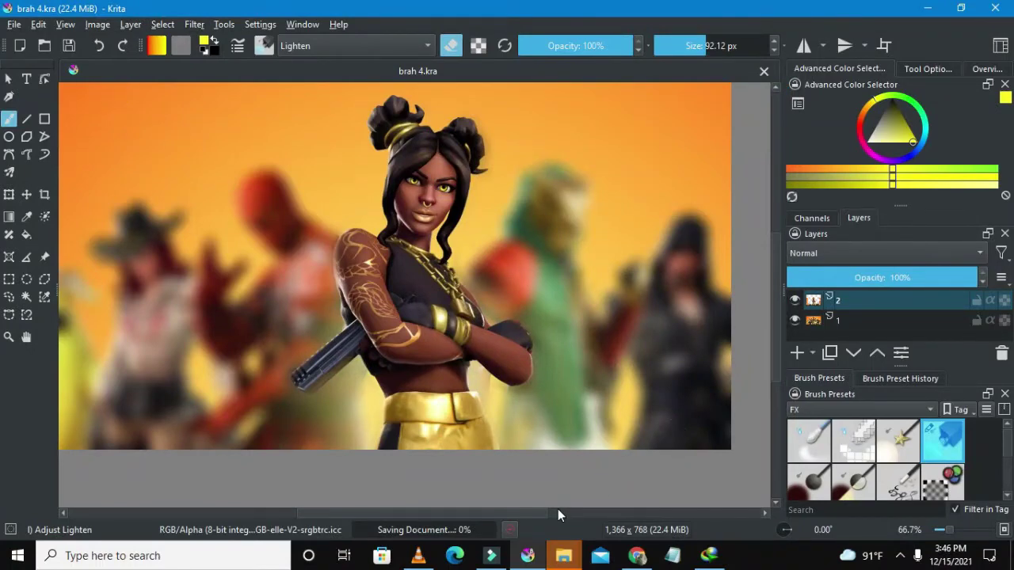
mouse_move(660, 538)
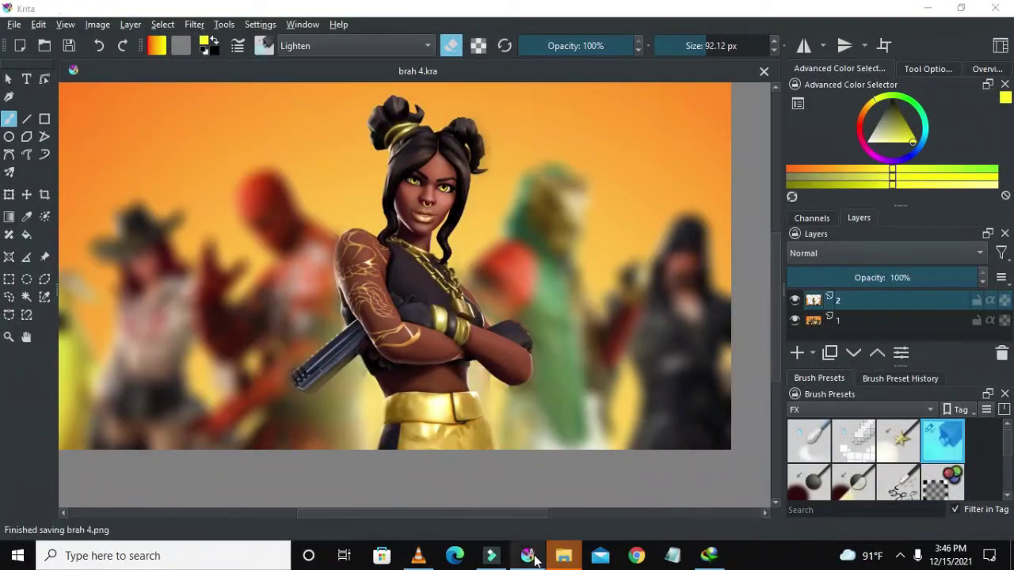
Step: Move bra5 into the virus folder, open that folder and launch the brah 4 image
left_click(925, 10)
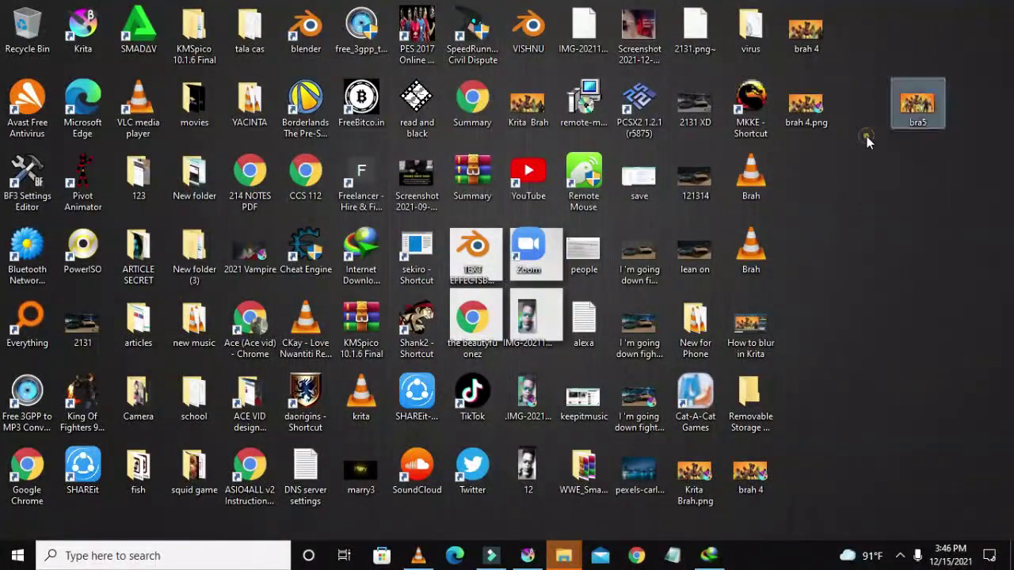
left_click_drag(816, 66, 750, 30)
double_click(734, 34)
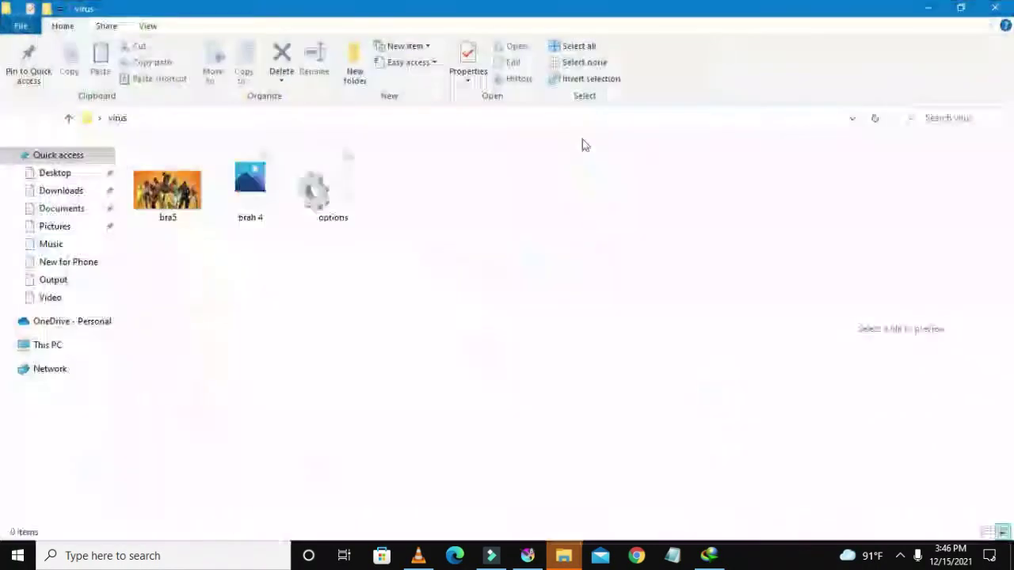
double_click(240, 208)
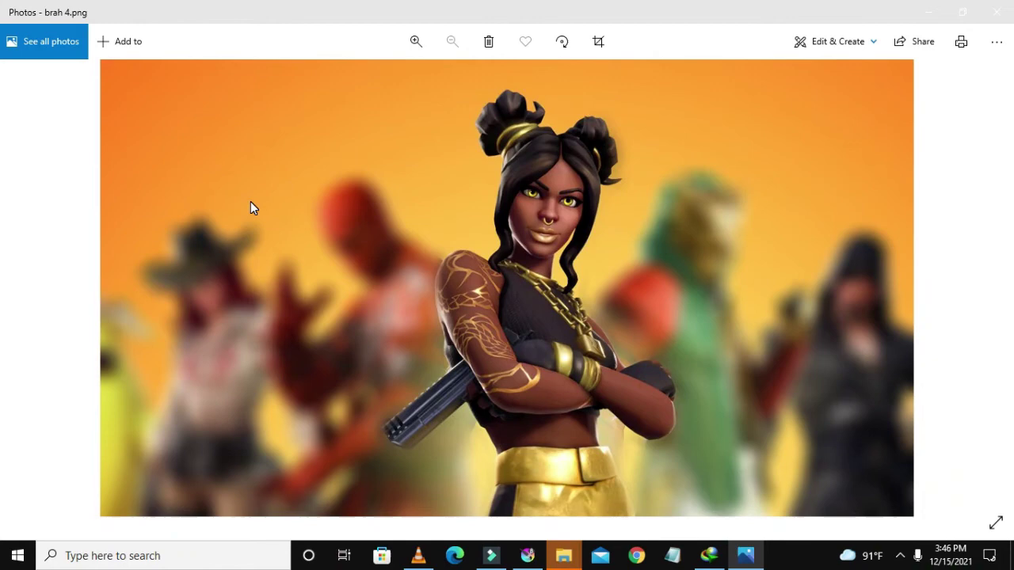
Step: Flip between brah 4 and bra5 to compare them, then zoom in, pan and zoom back out
key("Right")
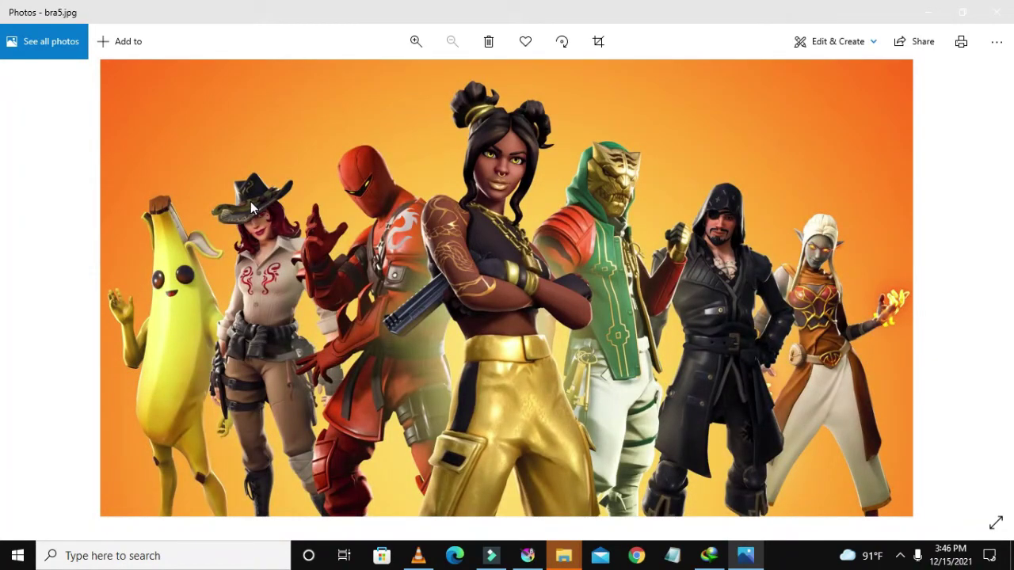
key("Left")
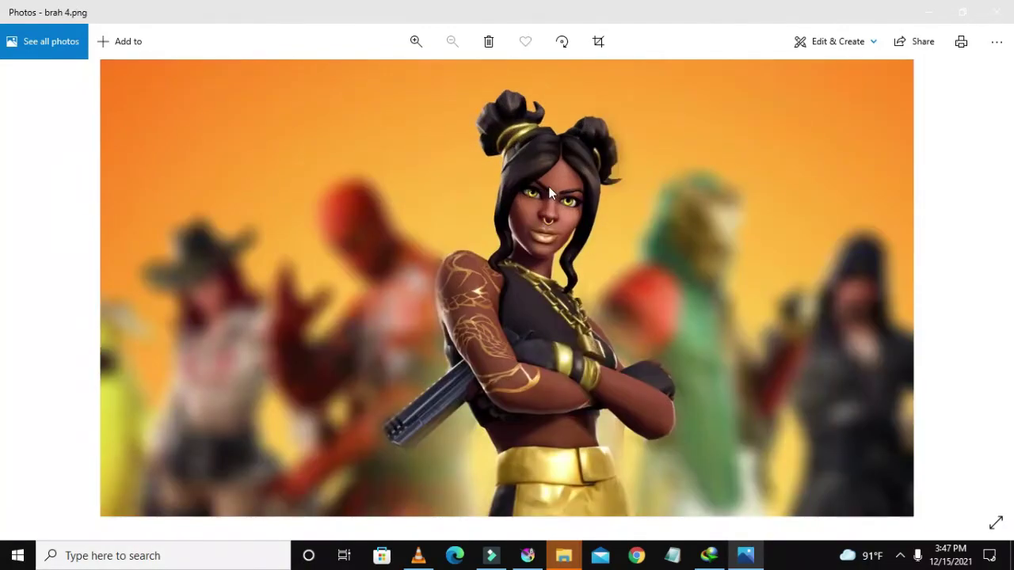
key("Right")
scroll(537, 254, "up", 3)
left_click_drag(541, 244, 509, 130)
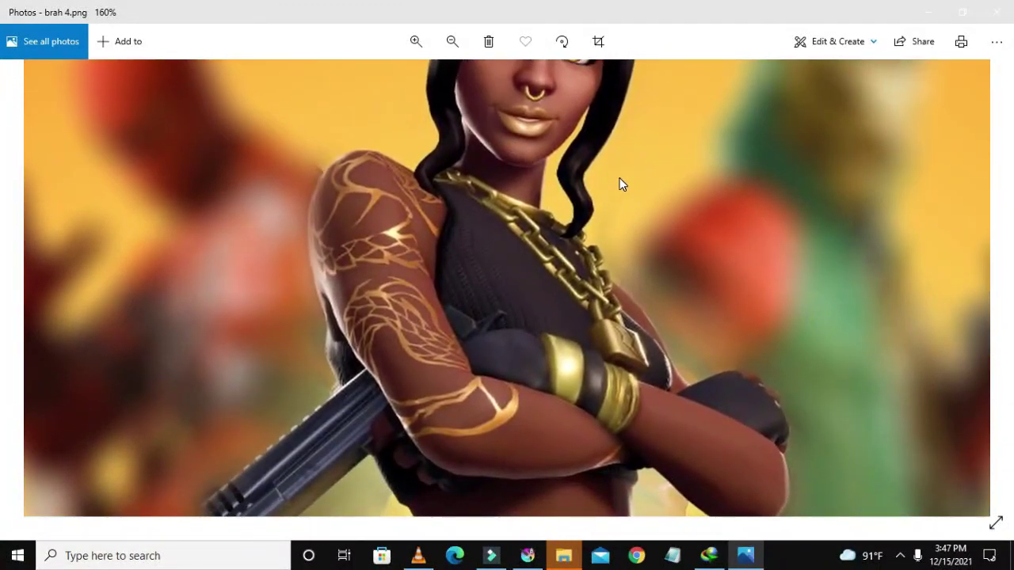
scroll(620, 184, "down", 3)
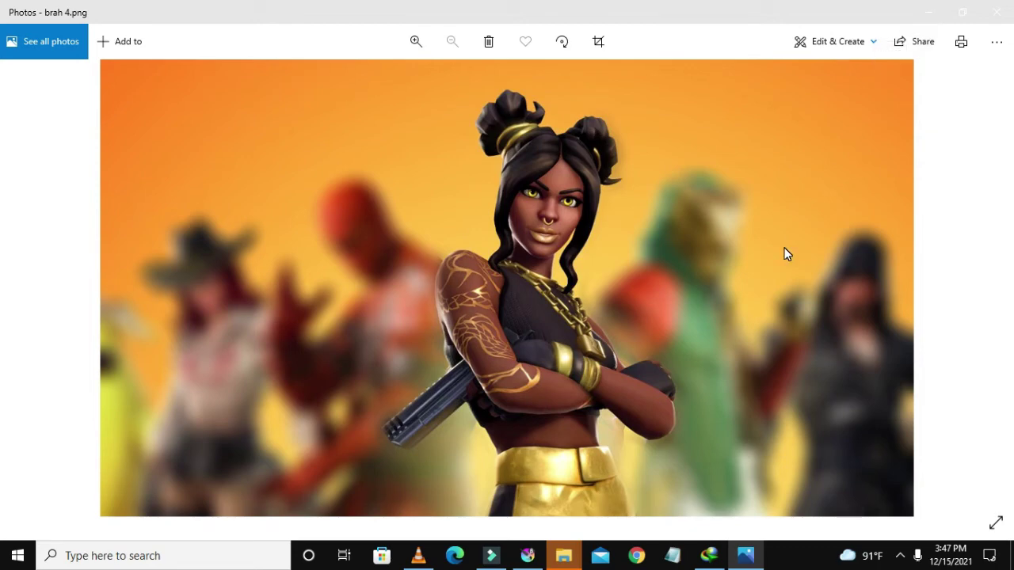
Step: Close the Photos viewer and the virus folder window
left_click(1000, 12)
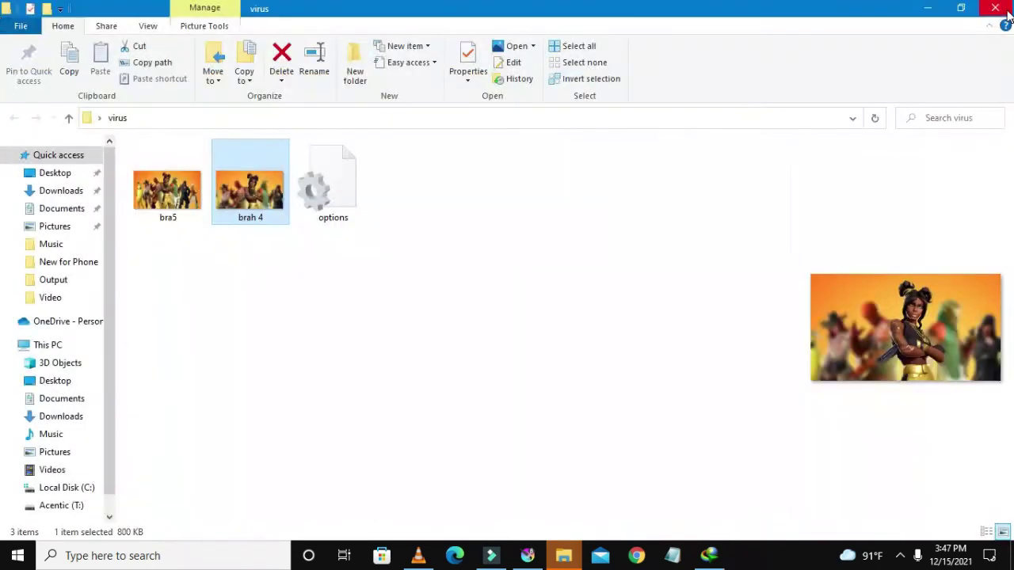
left_click(1007, 14)
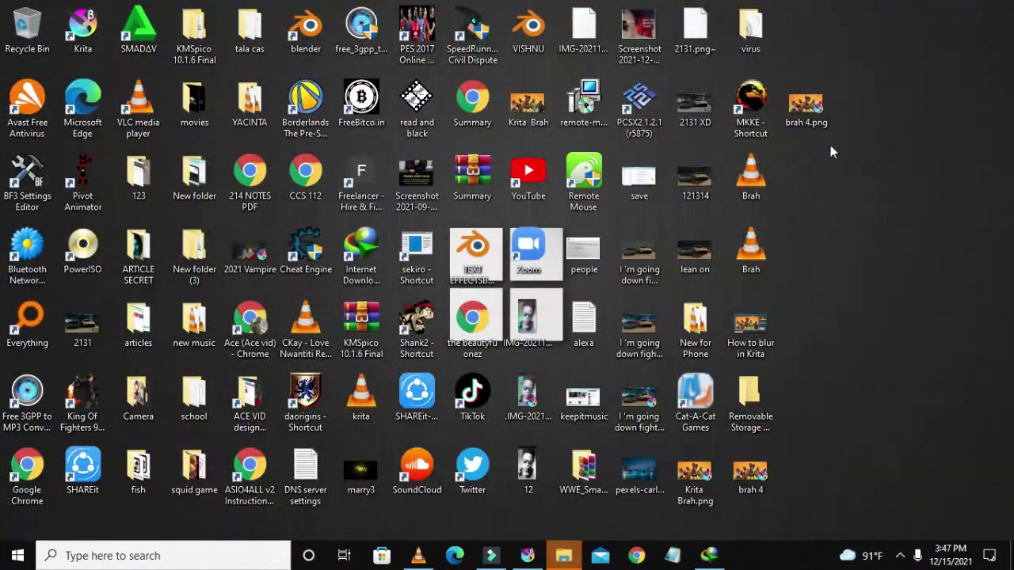